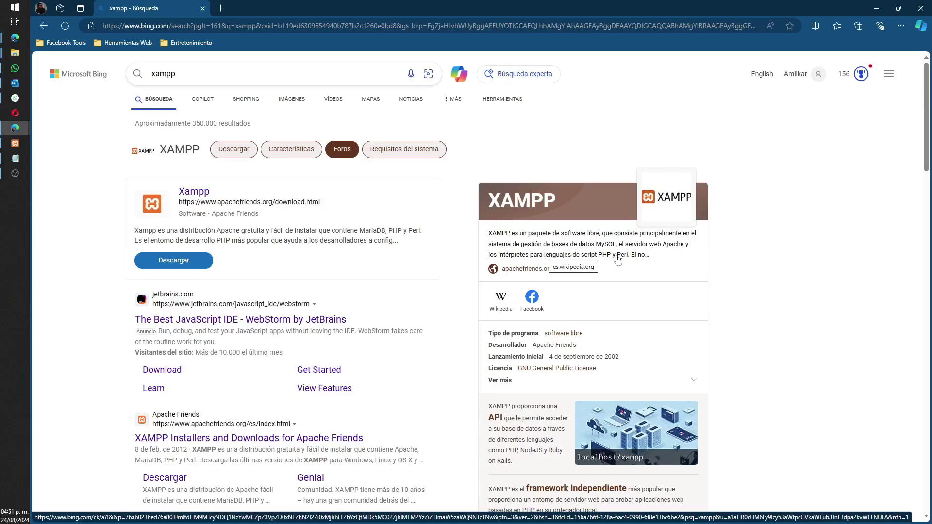
Step: Scroll through the Bing 'xampp' results, then restore and minimize the Edge window
{"action": "scroll", "coordinate": [610, 264], "scroll_direction": "down", "scroll_amount": 1}
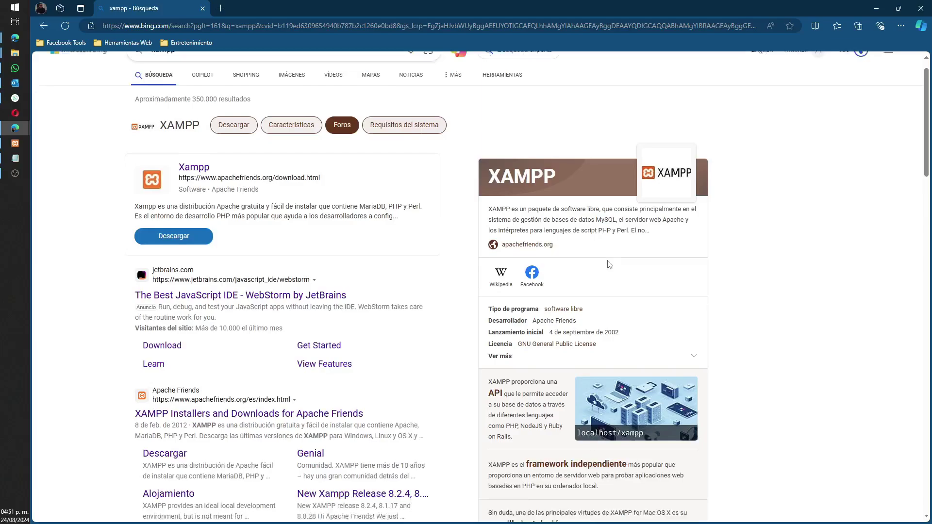
{"action": "scroll", "coordinate": [610, 264], "scroll_direction": "down", "scroll_amount": 1}
{"action": "scroll", "coordinate": [610, 265], "scroll_direction": "down", "scroll_amount": 2}
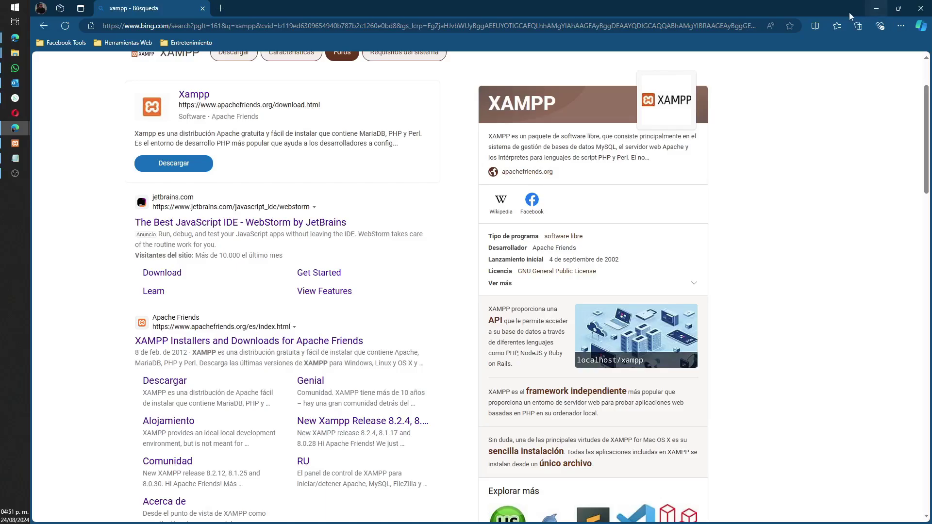
{"action": "double_click", "coordinate": [814, 13]}
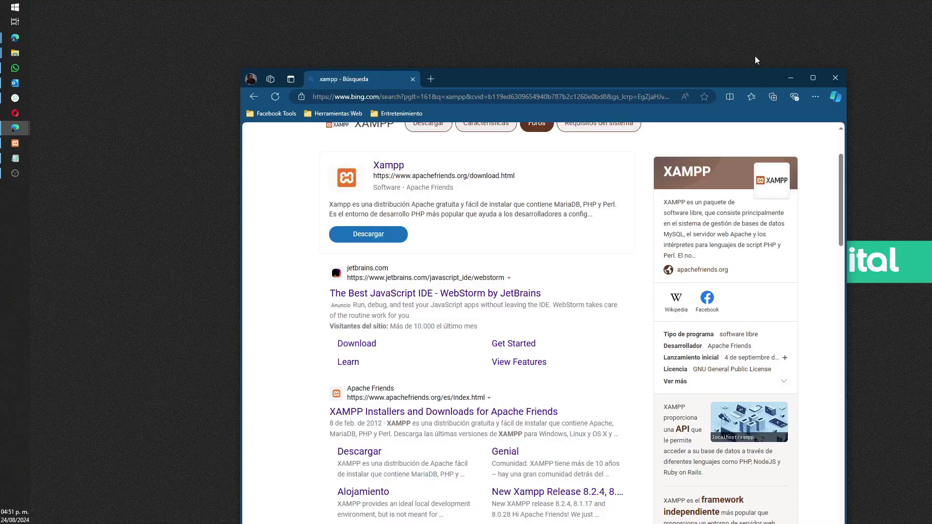
{"action": "left_click", "coordinate": [789, 84]}
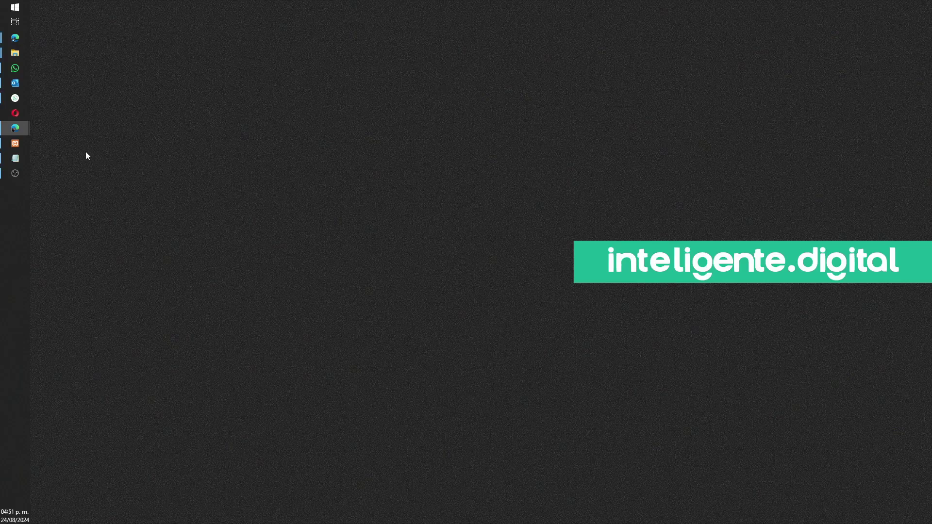
Step: Bring up XAMPP Control Panel, enlarge it and place it near the top, then start Apache
{"action": "left_click", "coordinate": [15, 144]}
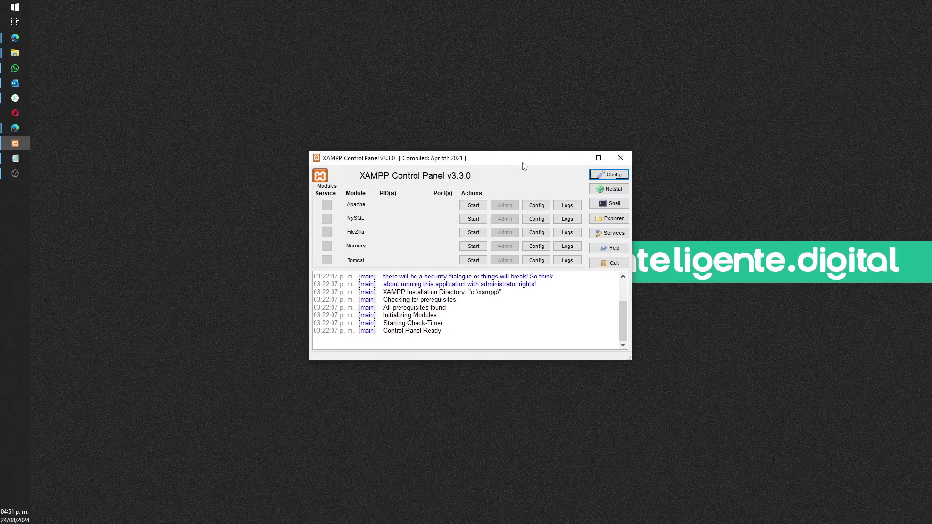
{"action": "left_click_drag", "start_coordinate": [519, 163], "coordinate": [509, 111]}
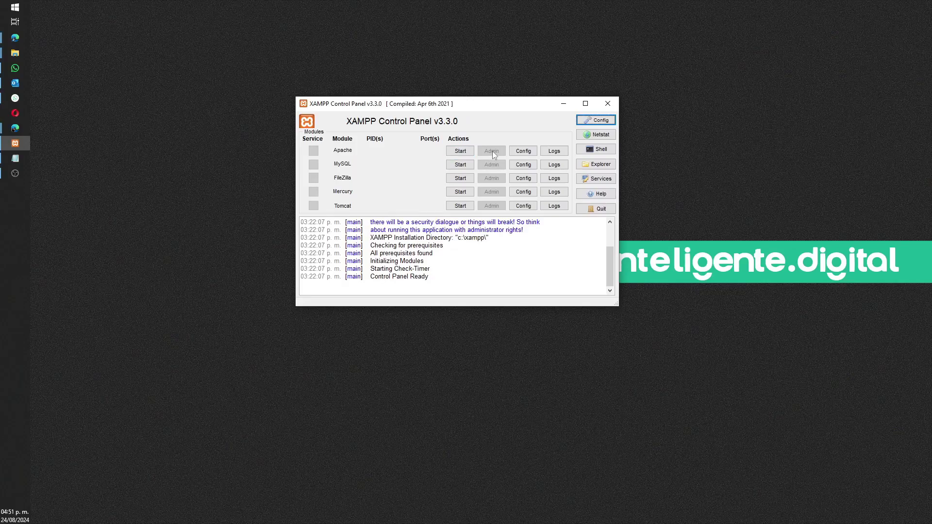
{"action": "left_click_drag", "start_coordinate": [615, 304], "coordinate": [668, 345]}
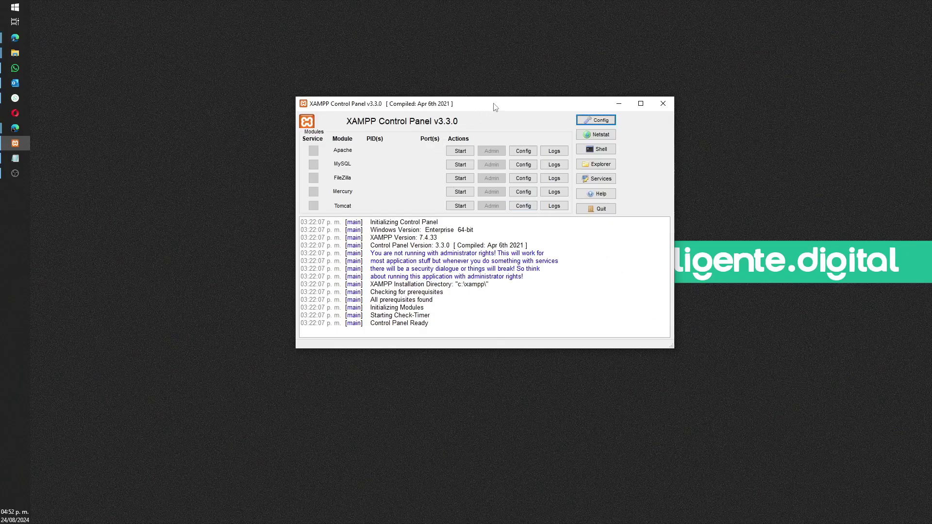
{"action": "left_click_drag", "start_coordinate": [498, 104], "coordinate": [612, 113]}
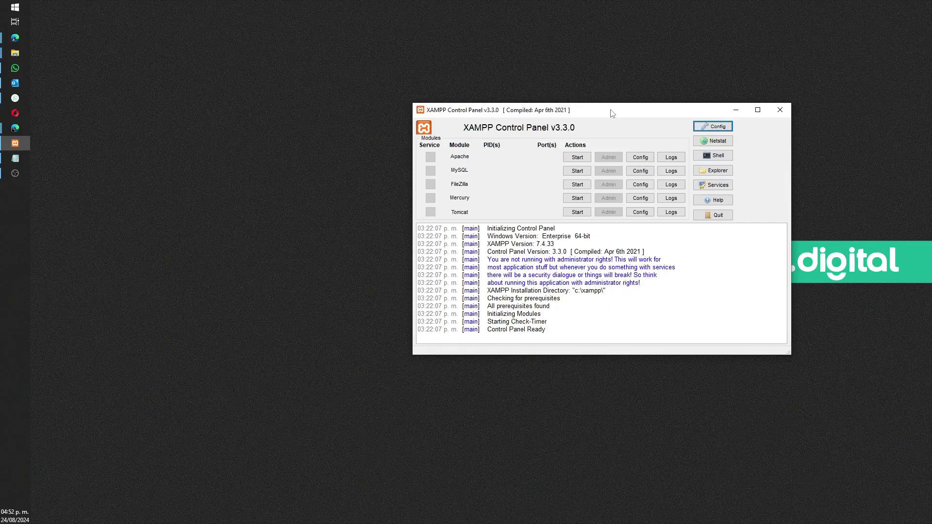
{"action": "left_click_drag", "start_coordinate": [612, 113], "coordinate": [412, 103]}
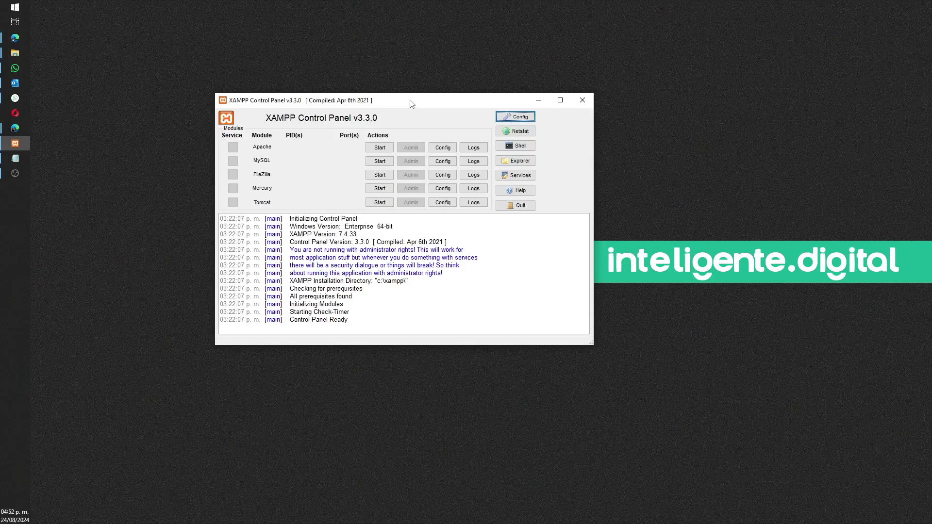
{"action": "left_click_drag", "start_coordinate": [411, 103], "coordinate": [543, 31]}
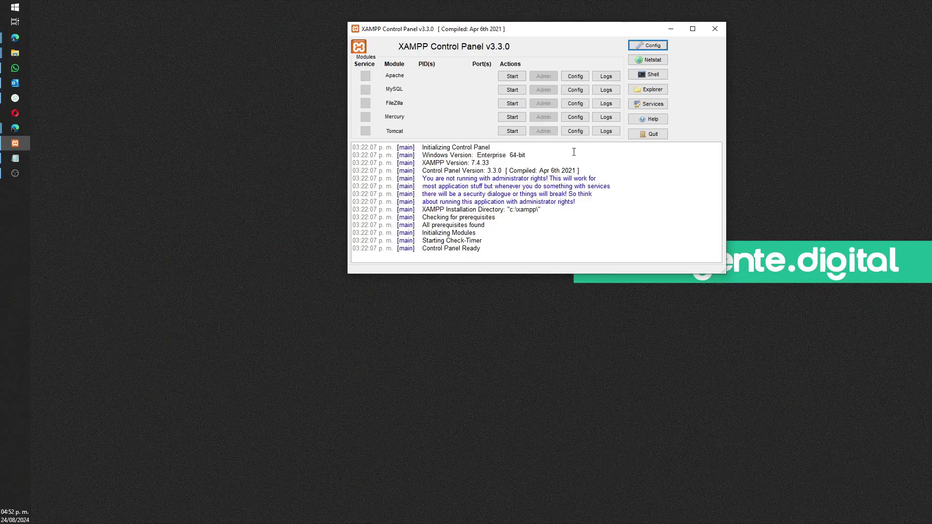
{"action": "left_click", "coordinate": [508, 78]}
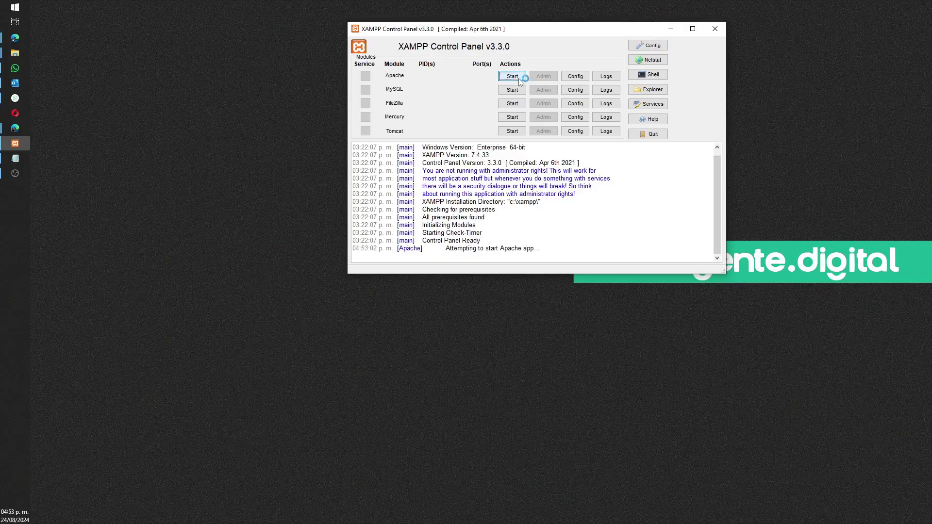
Step: Start the MySQL and FileZilla modules, then minimize the control panel
{"action": "left_click", "coordinate": [511, 91]}
{"action": "left_click", "coordinate": [512, 103]}
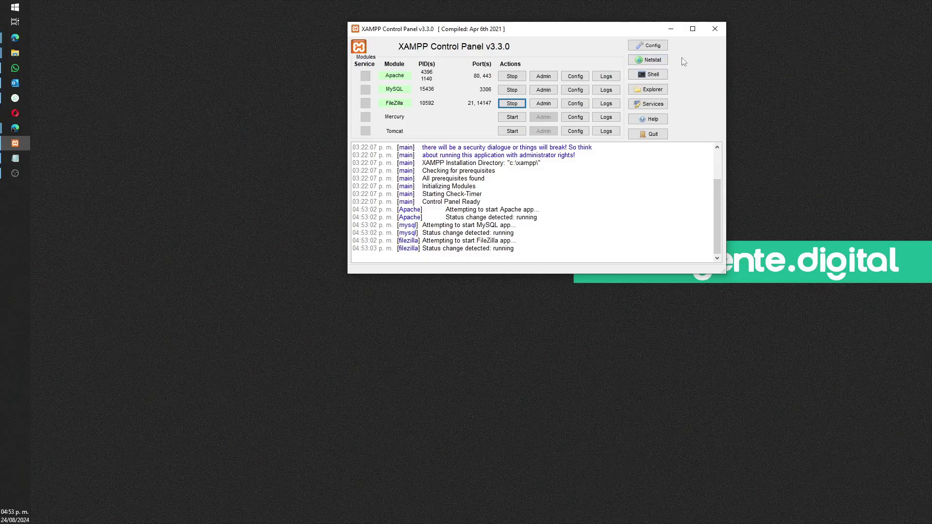
{"action": "left_click", "coordinate": [671, 30]}
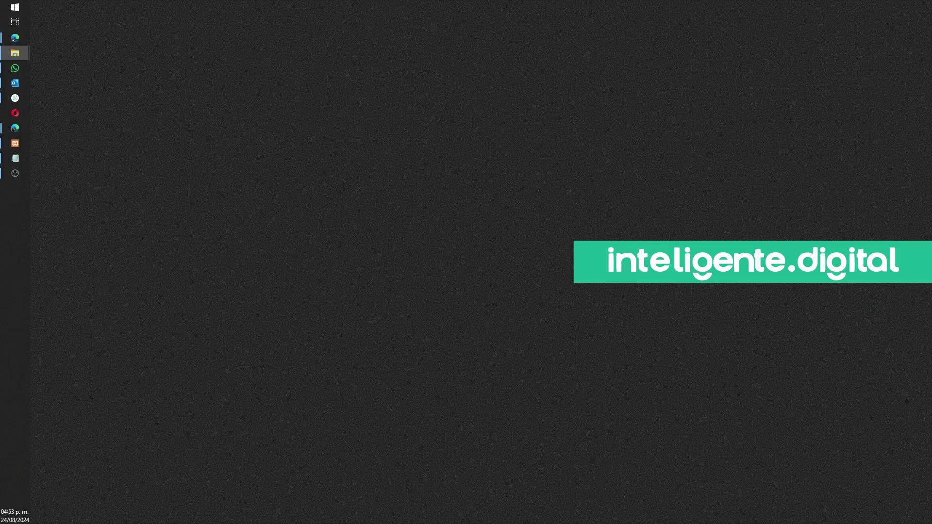
Step: In File Explorer, navigate to C:\xampp\htdocs
{"action": "key", "text": "super+e"}
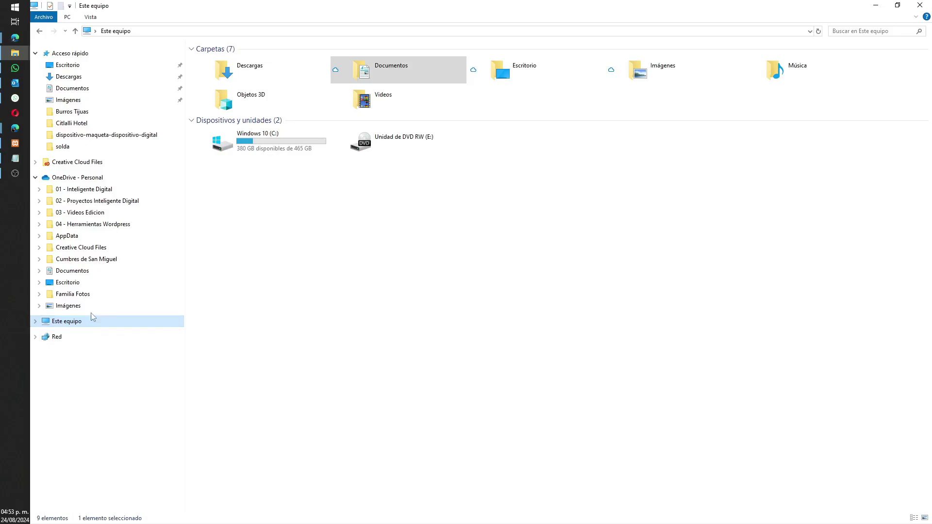
{"action": "left_click", "coordinate": [208, 204]}
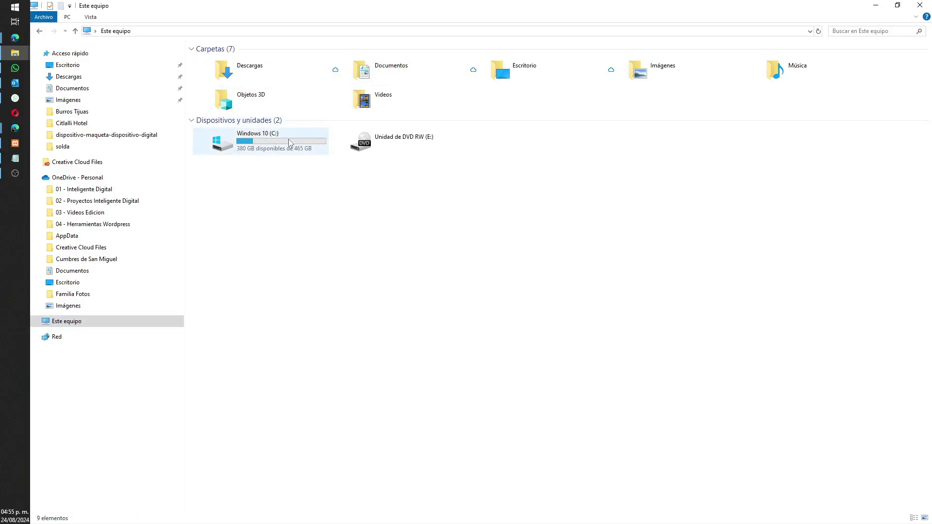
{"action": "double_click", "coordinate": [272, 150]}
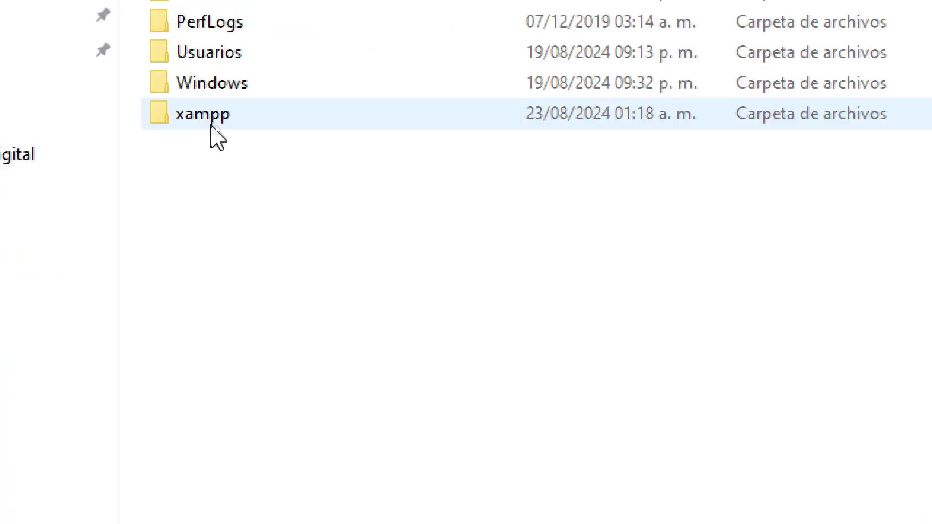
{"action": "double_click", "coordinate": [212, 125]}
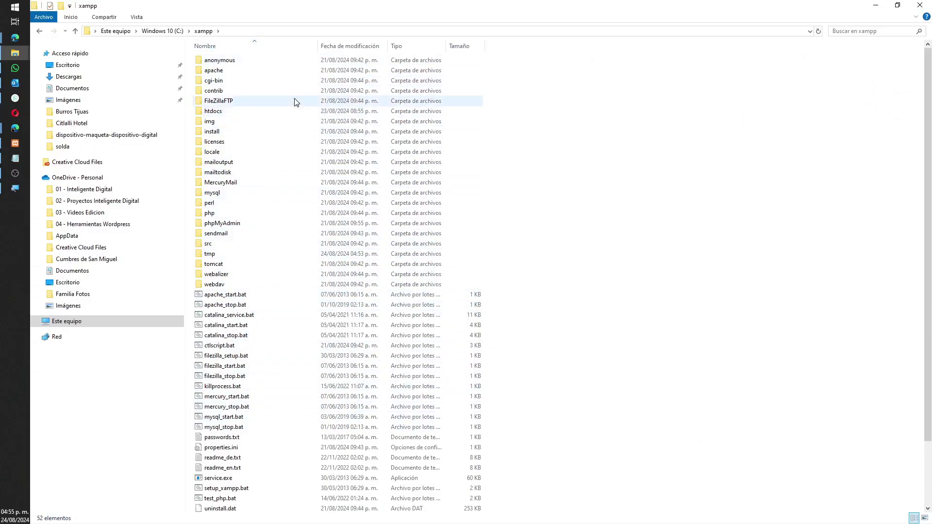
{"action": "left_click", "coordinate": [223, 113]}
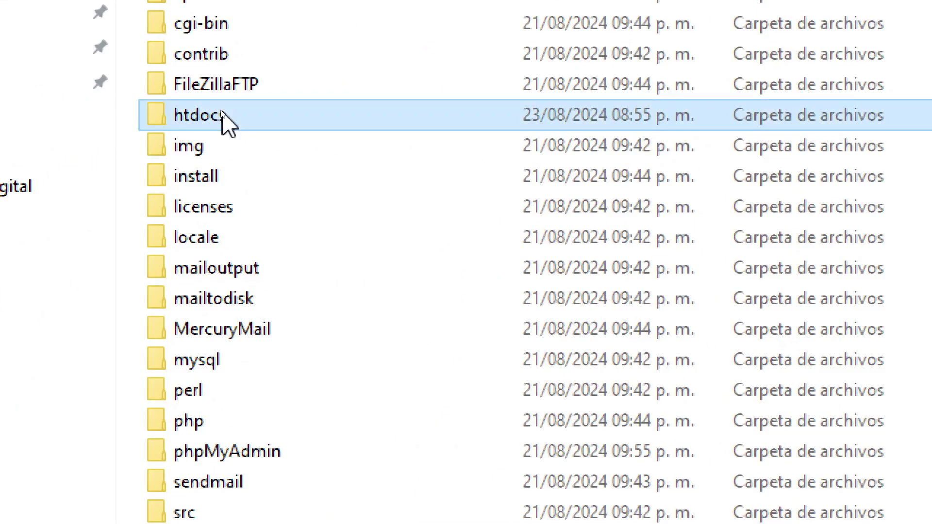
{"action": "double_click", "coordinate": [222, 113]}
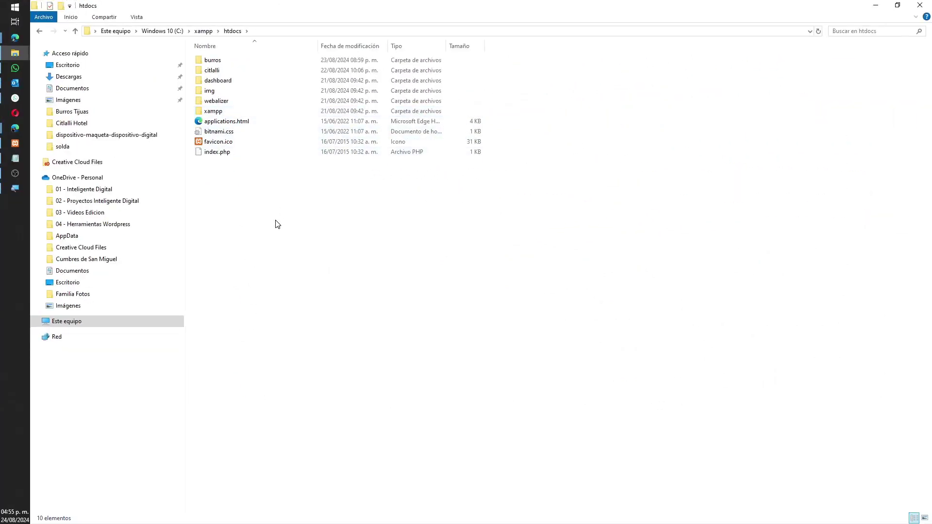
Step: Inspect the existing citlalli and burros site folders and return to htdocs
{"action": "double_click", "coordinate": [214, 70]}
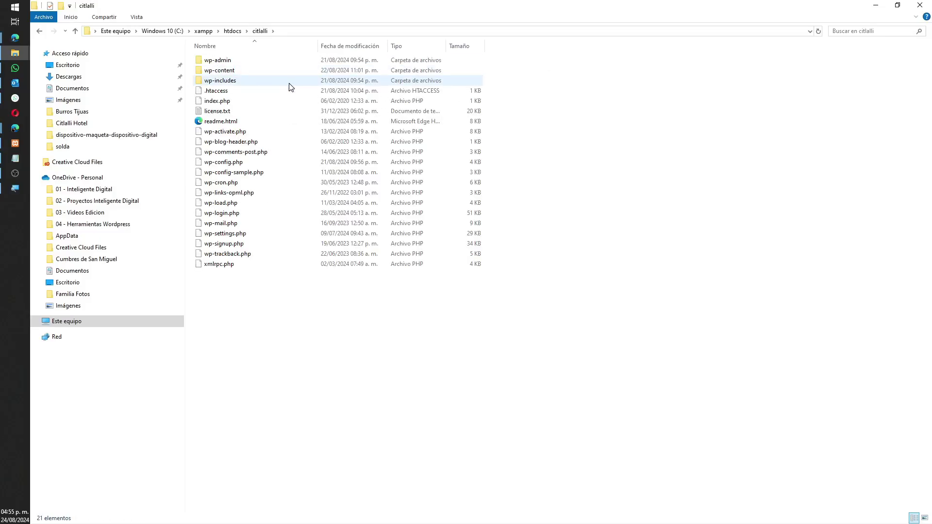
{"action": "left_click", "coordinate": [76, 33]}
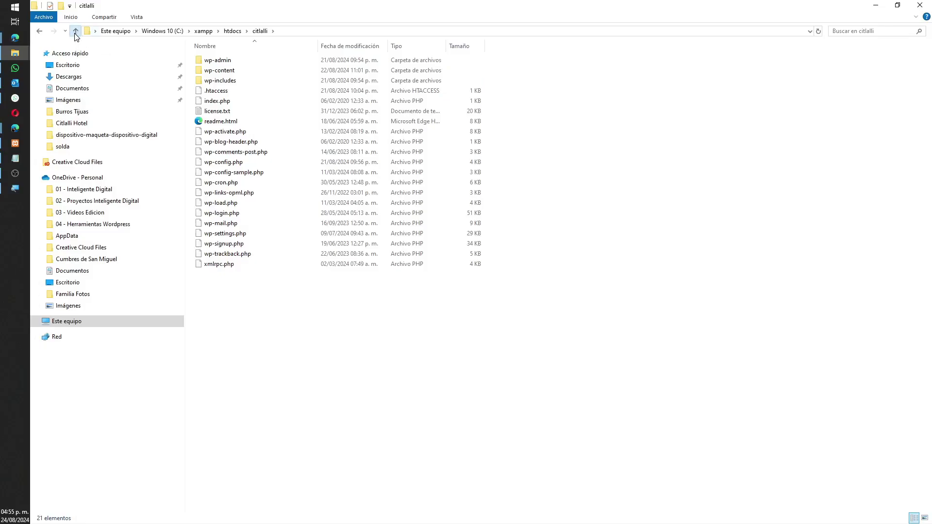
{"action": "key", "text": "Up"}
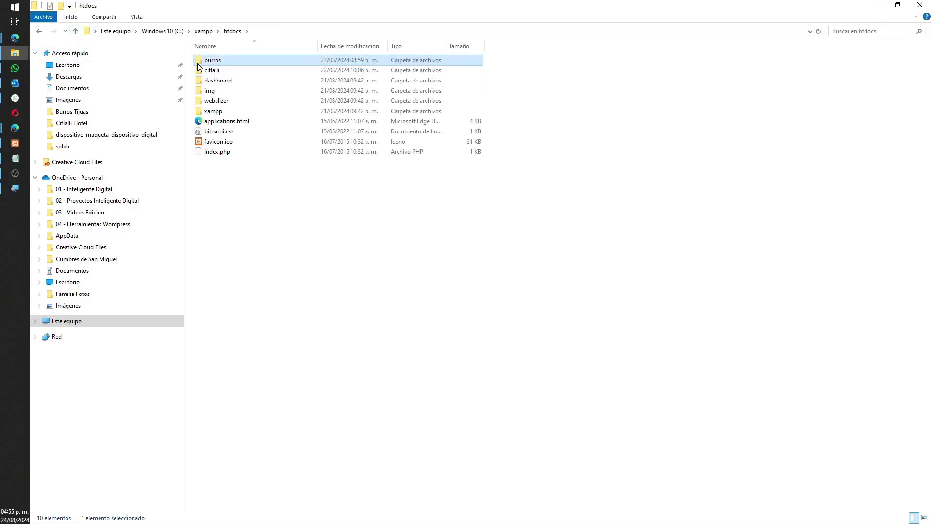
{"action": "key", "text": "Return"}
{"action": "left_click", "coordinate": [75, 31]}
{"action": "left_click", "coordinate": [261, 235]}
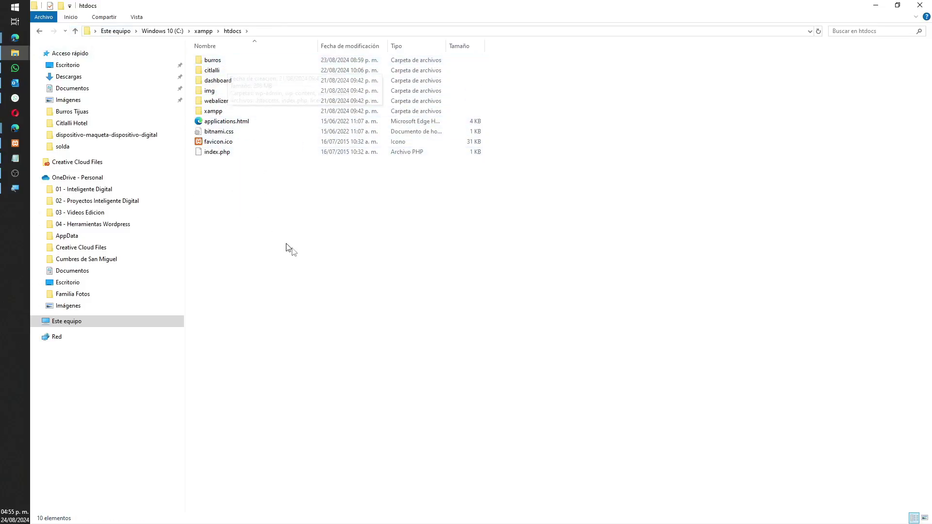
{"action": "right_click", "coordinate": [262, 201]}
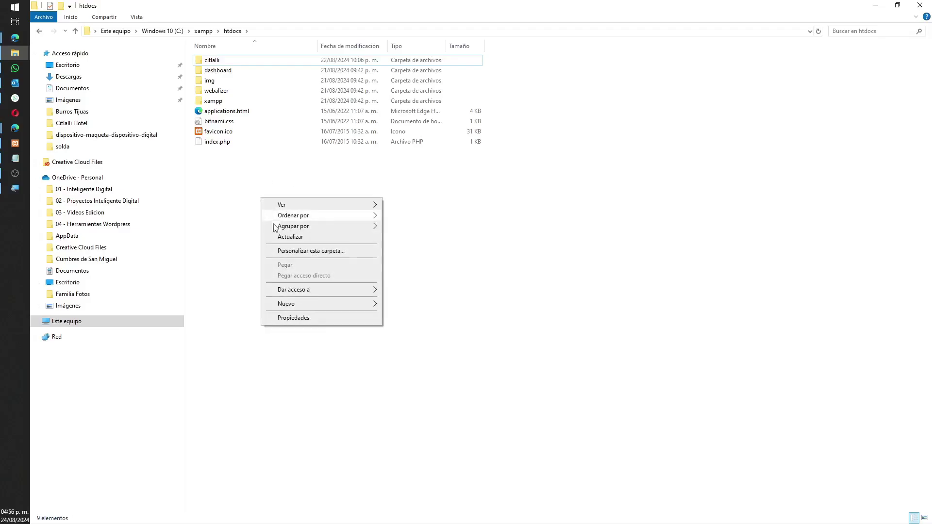
Step: Create a new folder named 'cuestionarios' in htdocs and open it
{"action": "mouse_move", "coordinate": [311, 306]}
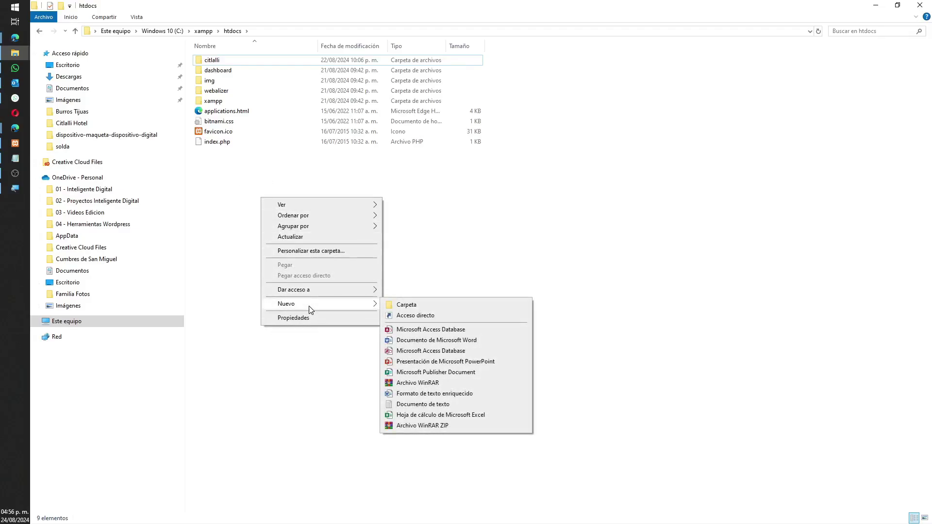
{"action": "left_click", "coordinate": [426, 306]}
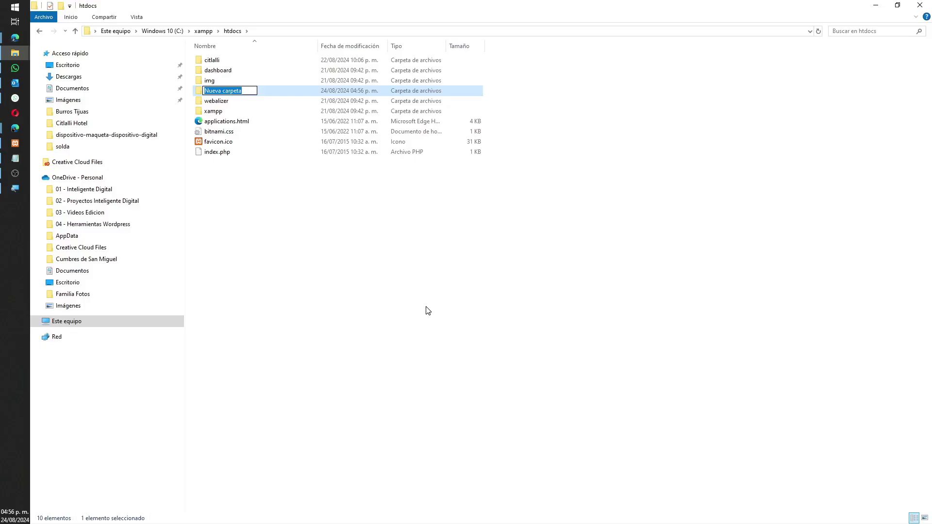
{"action": "type", "text": "cuestionarios"}
{"action": "key", "text": "Return"}
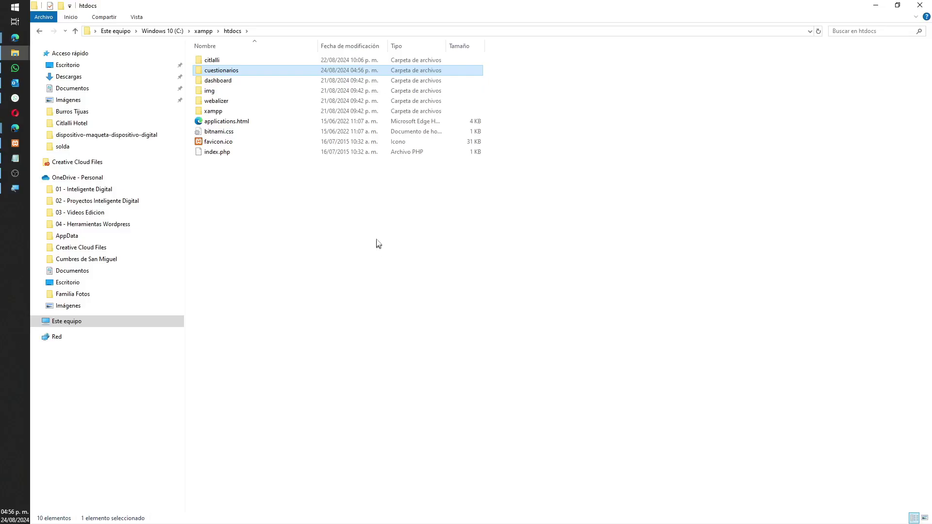
{"action": "double_click", "coordinate": [229, 72]}
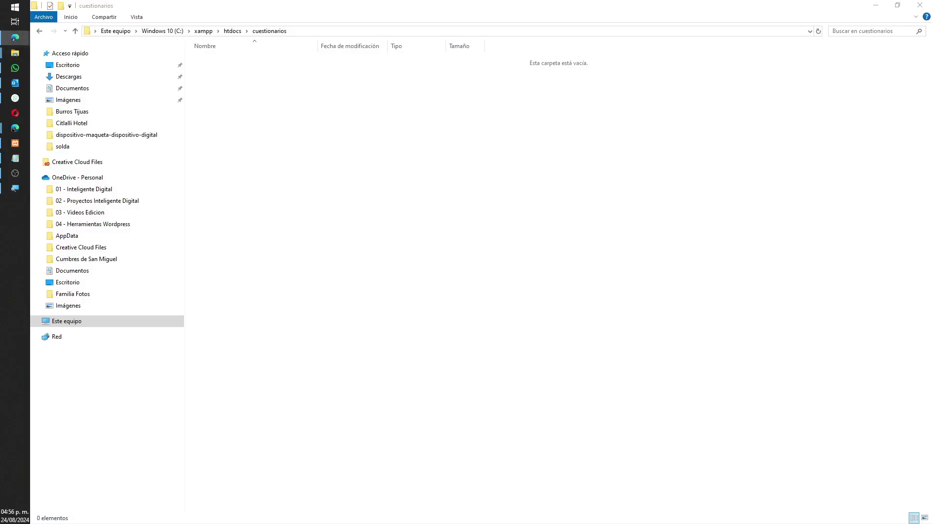
Step: Search 'descargar wordpress mx', open the WordPress.org México download page, then minimize Edge
{"action": "type", "text": "descar"}
{"action": "type", "text": "gar "}
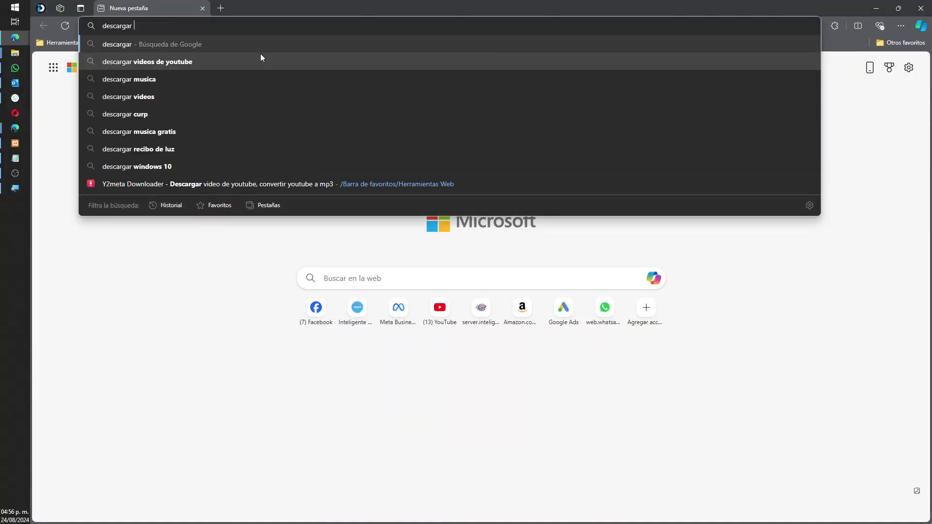
{"action": "type", "text": "wordpress mx"}
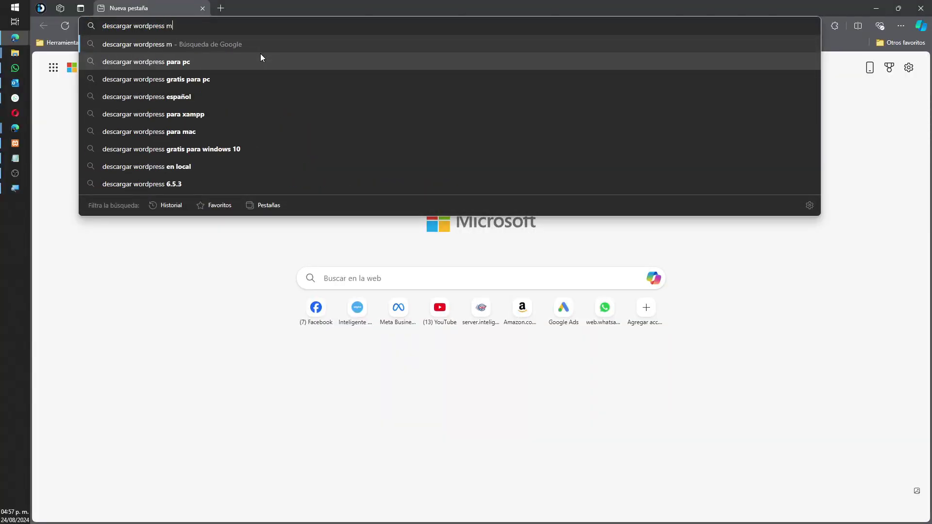
{"action": "key", "text": "Return"}
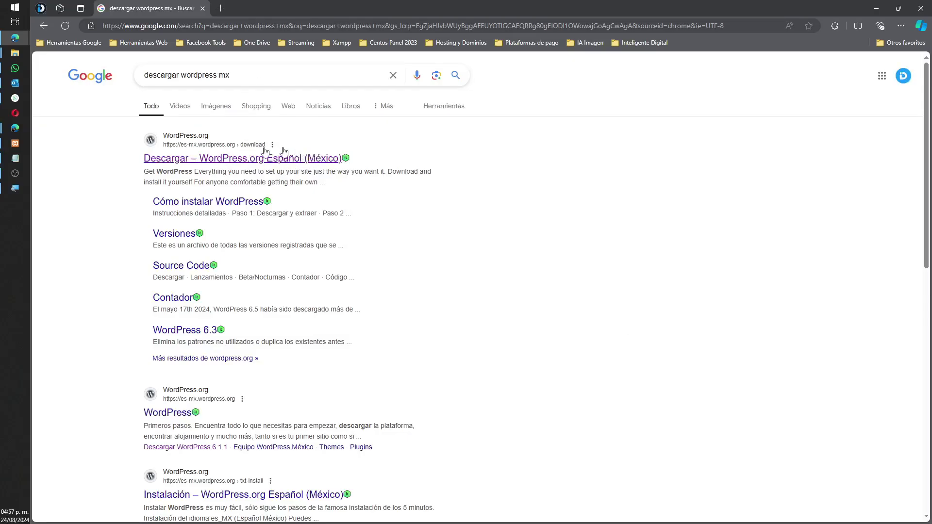
{"action": "left_click_drag", "start_coordinate": [245, 78], "coordinate": [155, 94]}
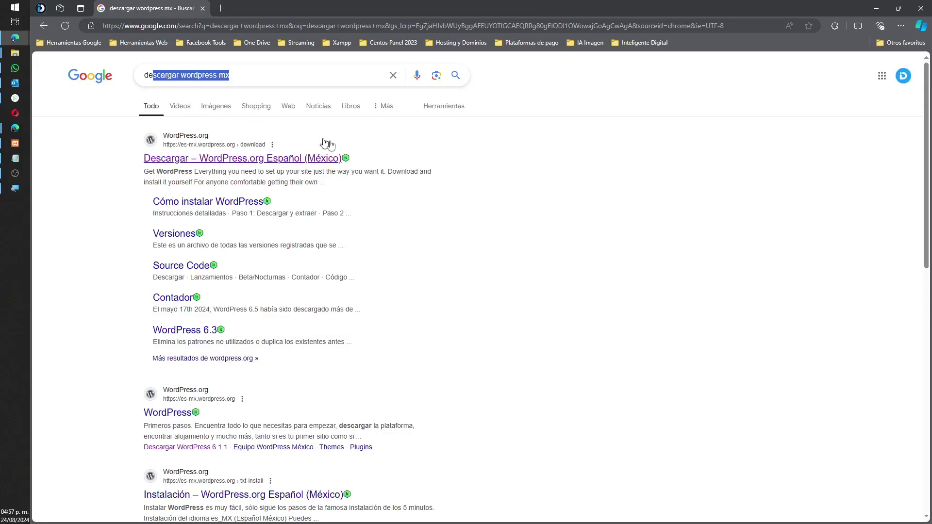
{"action": "left_click", "coordinate": [305, 161]}
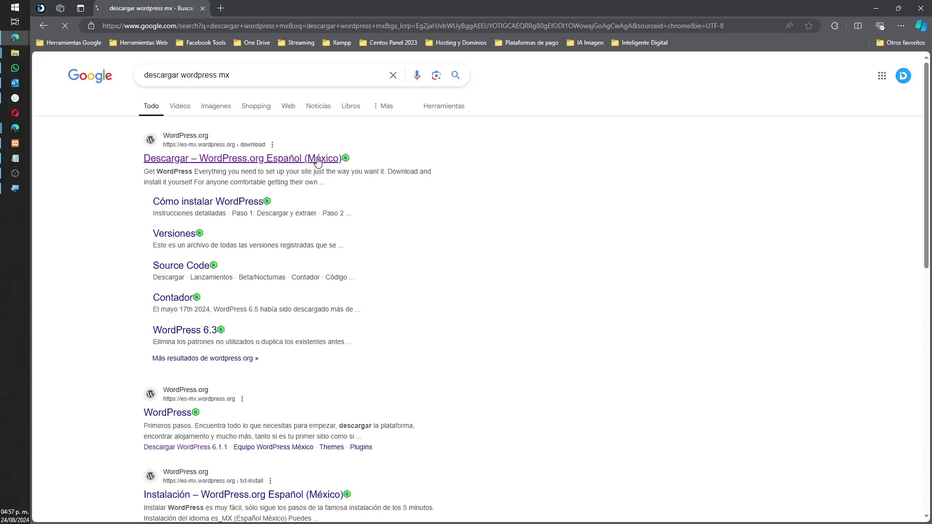
{"action": "scroll", "coordinate": [317, 277], "scroll_direction": "down", "scroll_amount": 2}
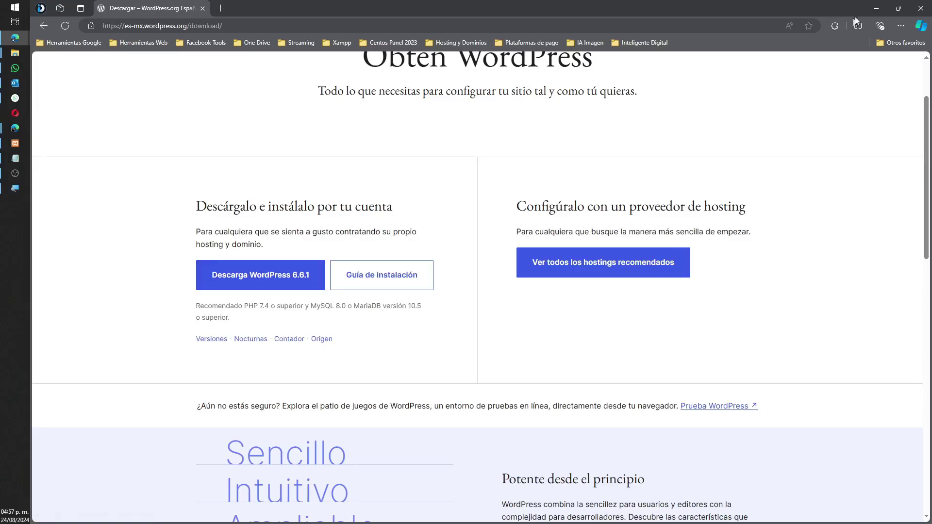
{"action": "left_click", "coordinate": [872, 9]}
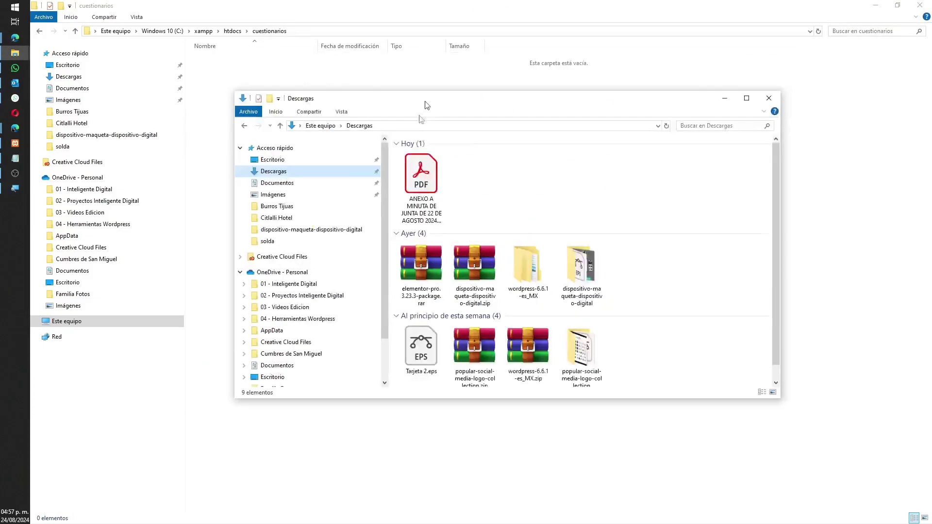
Step: Maximize the Downloads window and extract wordpress-6.6.1-es_MX.zip there
{"action": "left_click_drag", "start_coordinate": [422, 104], "coordinate": [376, 129]}
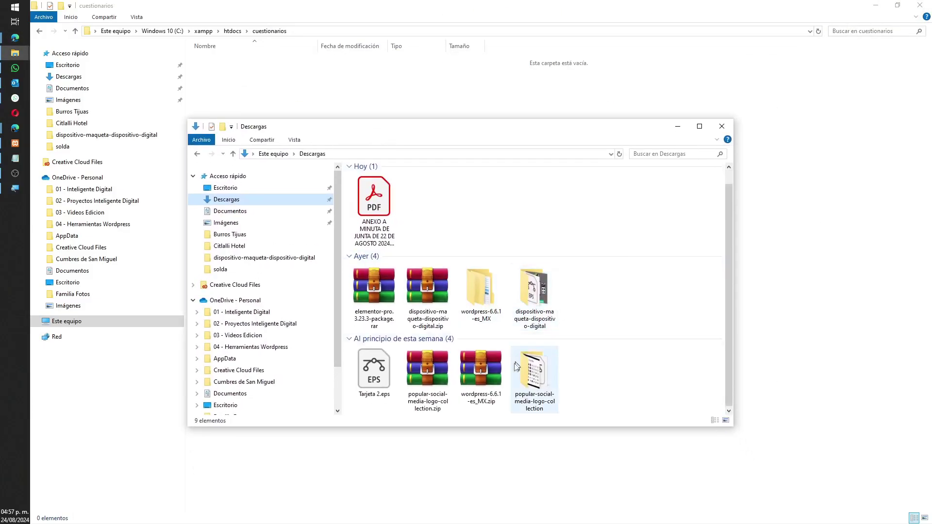
{"action": "left_click", "coordinate": [496, 385]}
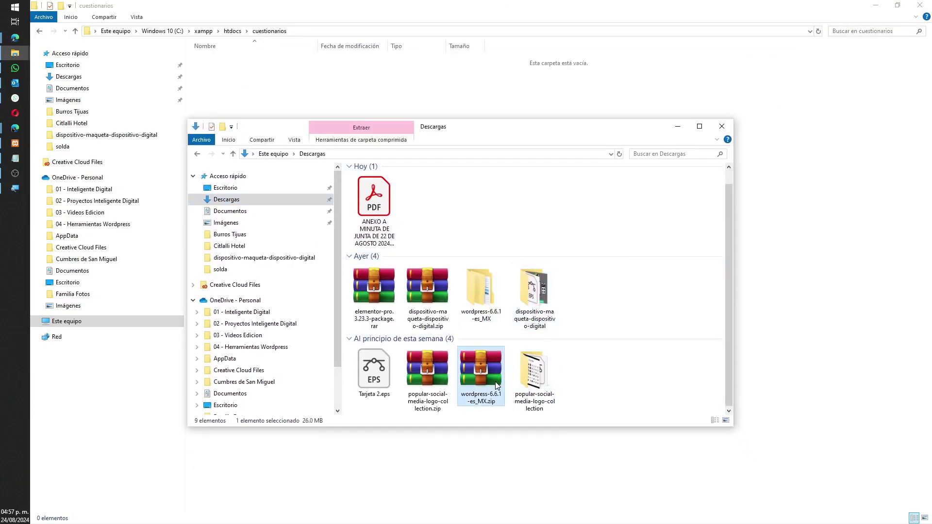
{"action": "left_click", "coordinate": [700, 126]}
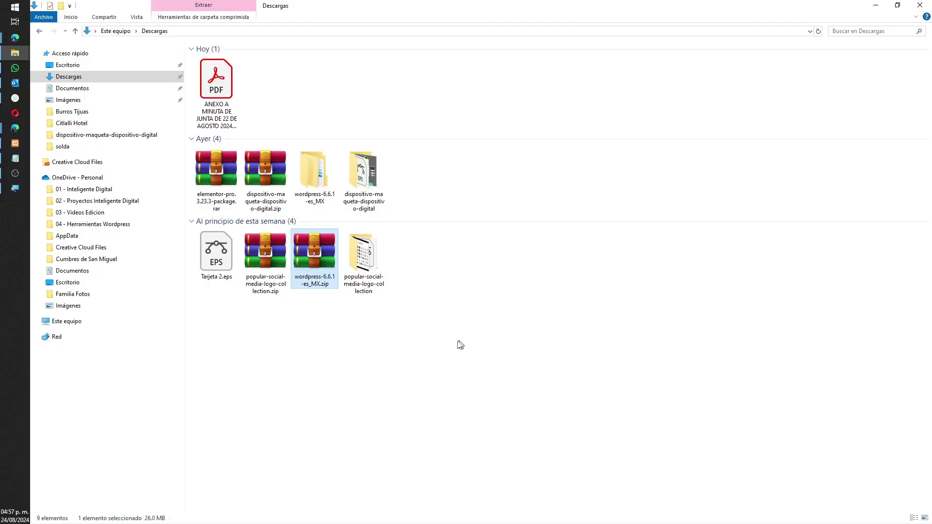
{"action": "right_click", "coordinate": [316, 266]}
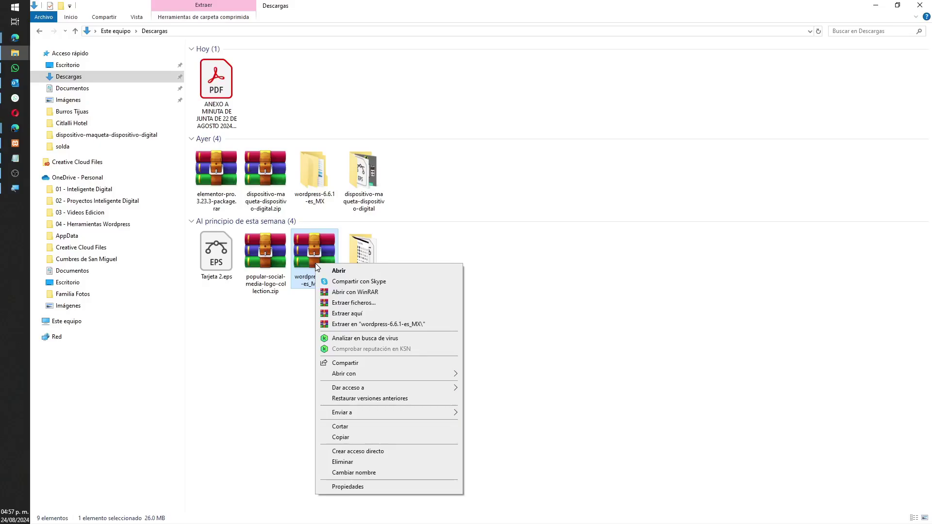
{"action": "left_click", "coordinate": [365, 316]}
Step: Check the extracted wordpress-6.6.1-es_MX folder, then search the Start menu for 'winr'
{"action": "double_click", "coordinate": [313, 172]}
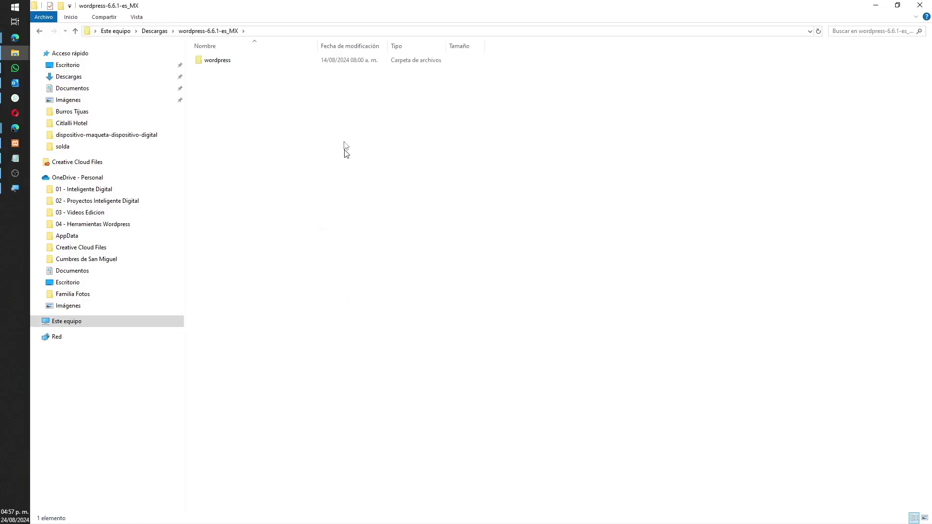
{"action": "left_click", "coordinate": [76, 31]}
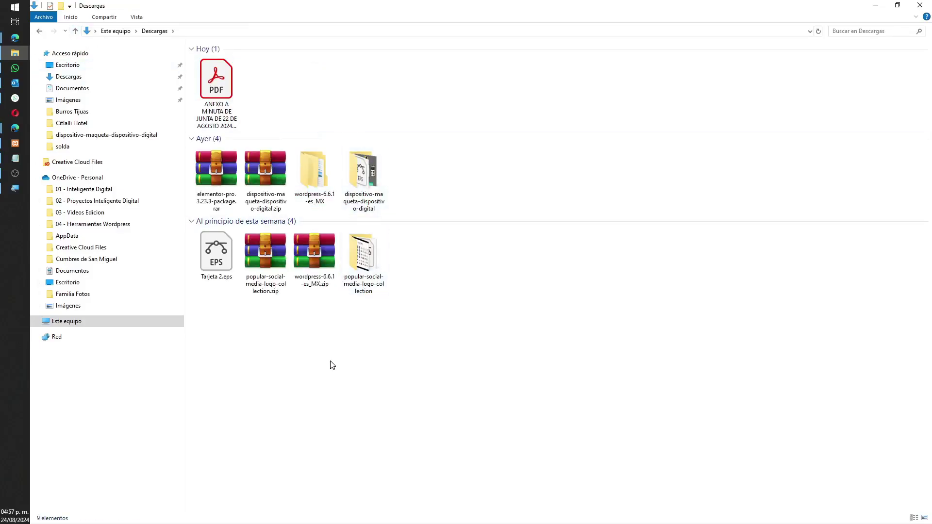
{"action": "left_click", "coordinate": [309, 254]}
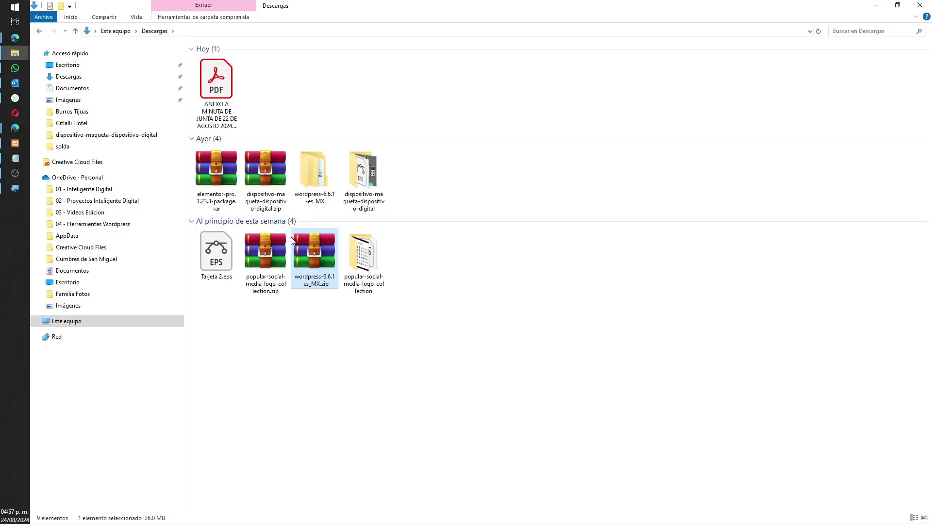
{"action": "left_click", "coordinate": [16, 8]}
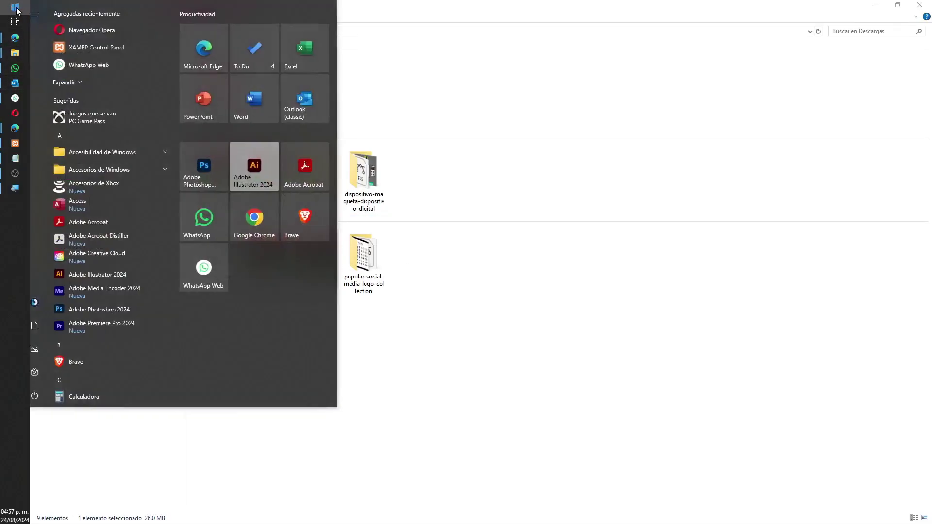
{"action": "type", "text": "winr"}
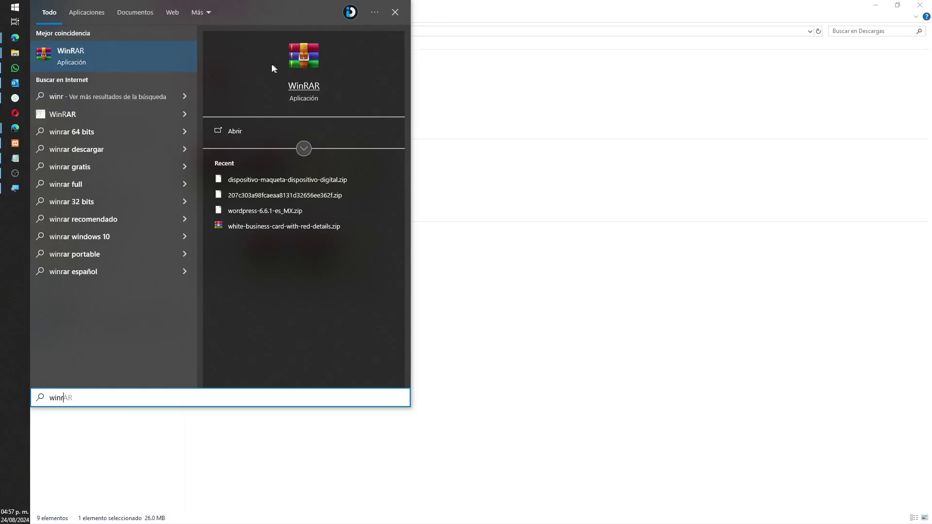
Step: Close the search and open wordpress-6.6.1-es_MX, then its wordpress subfolder
{"action": "left_click", "coordinate": [394, 13]}
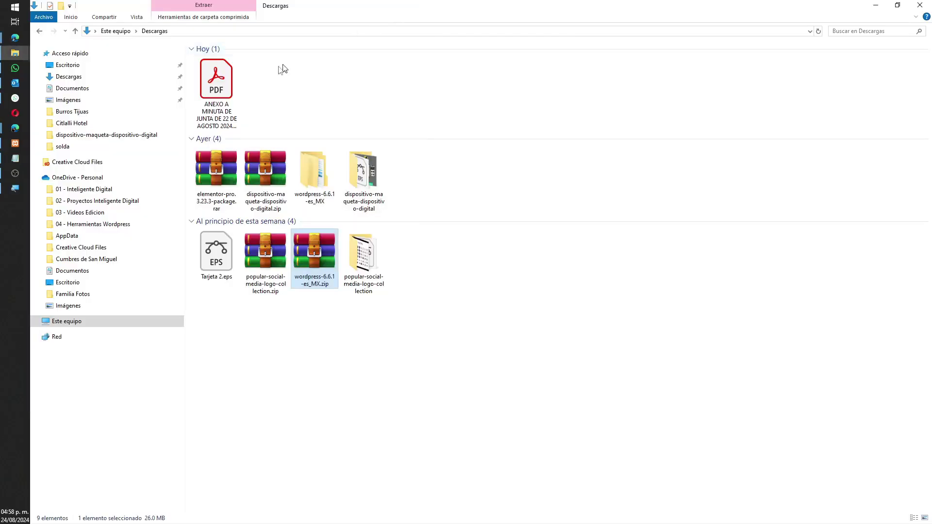
{"action": "right_click", "coordinate": [304, 243]}
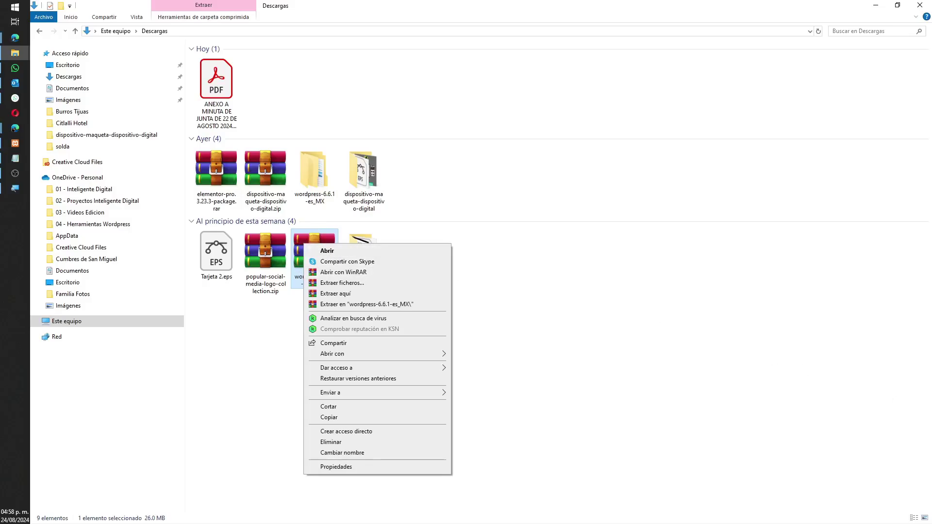
{"action": "key", "text": "Return"}
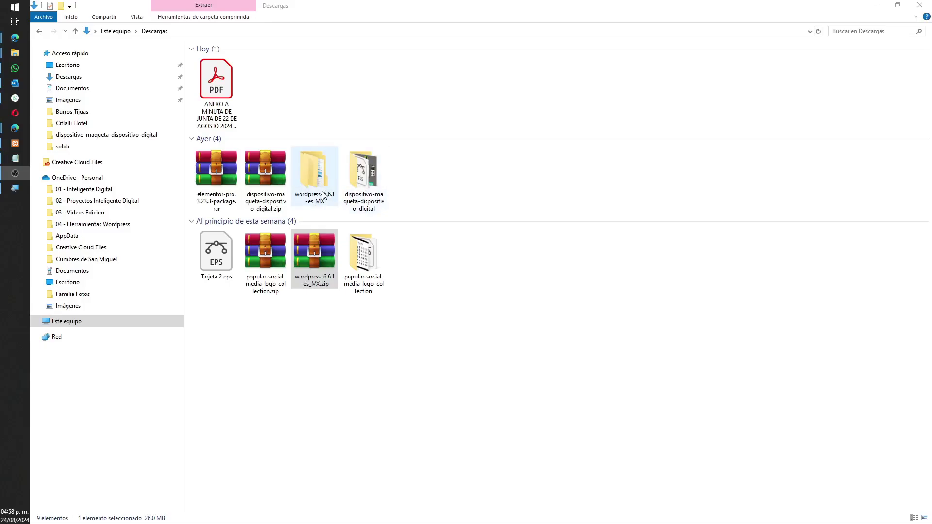
{"action": "double_click", "coordinate": [323, 196]}
{"action": "left_click", "coordinate": [238, 64]}
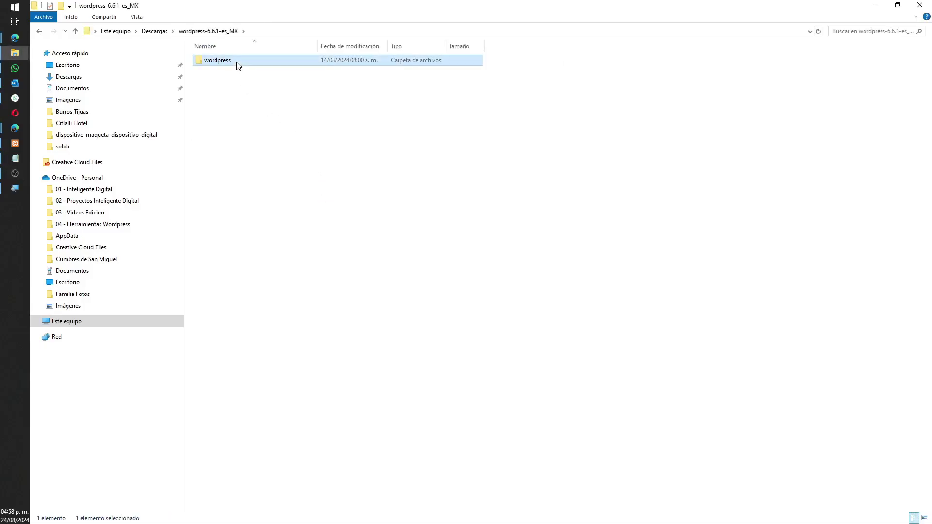
{"action": "double_click", "coordinate": [239, 66]}
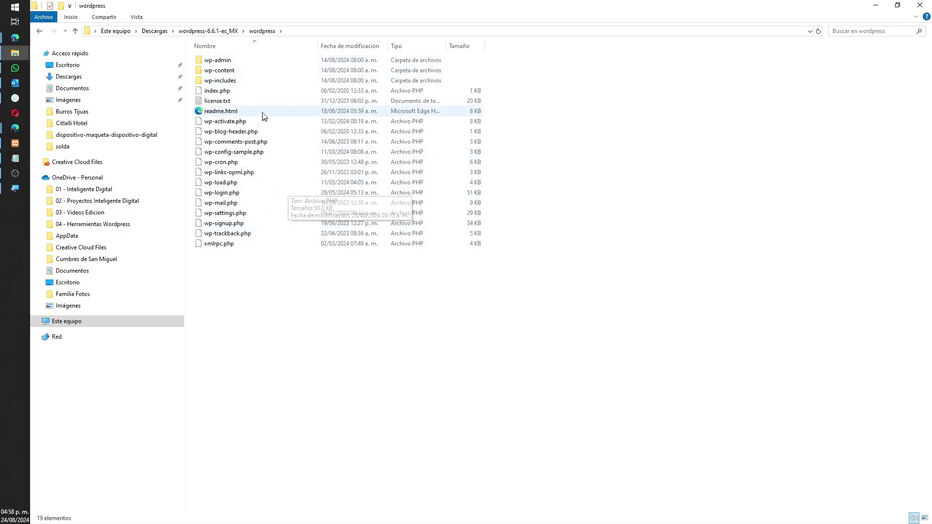
Step: Resize the wordpress window and copy all 19 of its files and folders
{"action": "left_click_drag", "start_coordinate": [339, 15], "coordinate": [751, 123]}
{"action": "left_click_drag", "start_coordinate": [695, 384], "coordinate": [660, 178]}
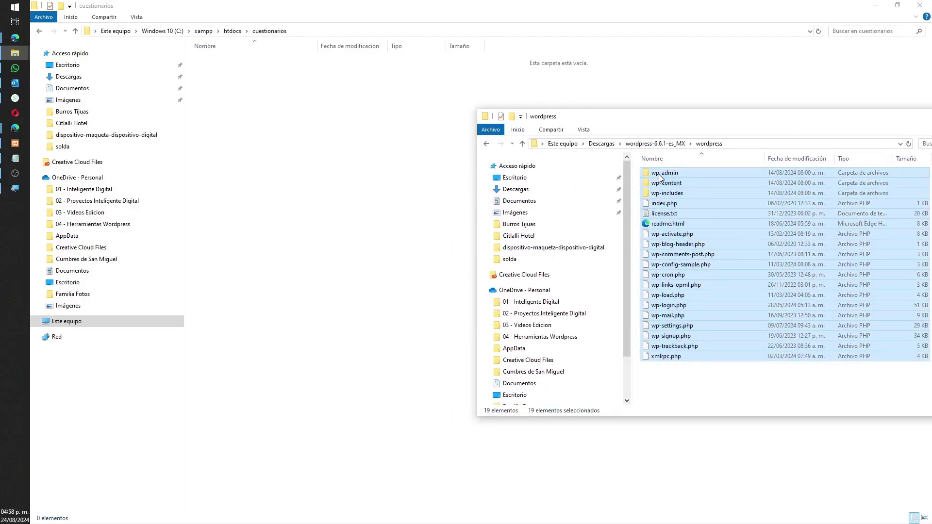
{"action": "right_click", "coordinate": [668, 360]}
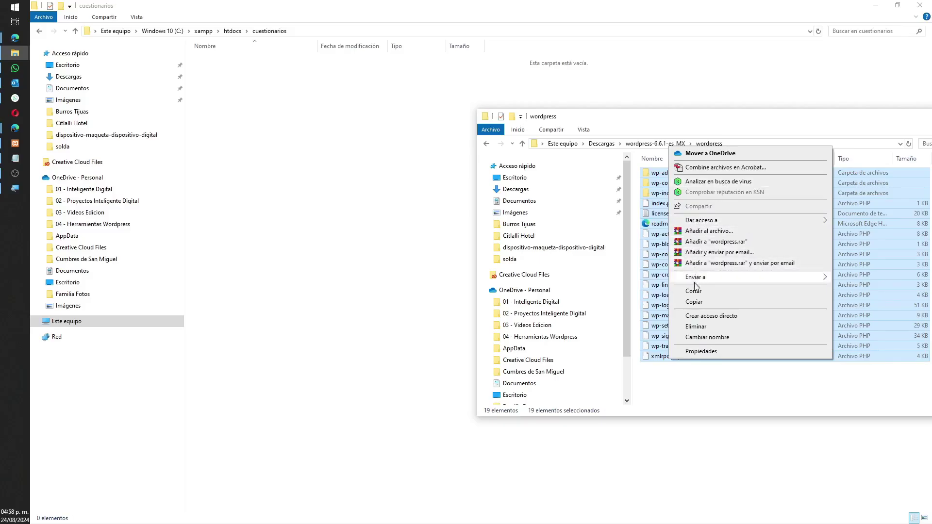
{"action": "left_click", "coordinate": [694, 302]}
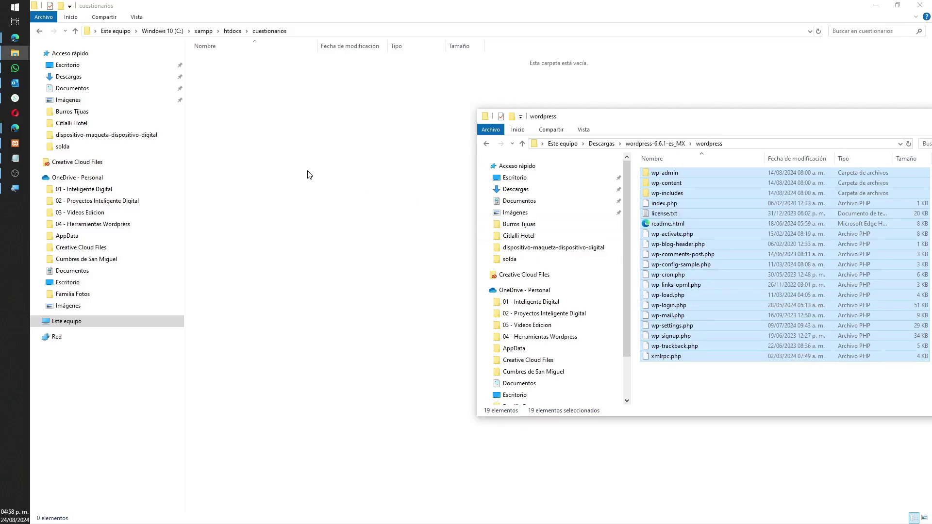
Step: Paste the copied WordPress files into the cuestionarios folder
{"action": "left_click", "coordinate": [309, 175]}
{"action": "right_click", "coordinate": [302, 147]}
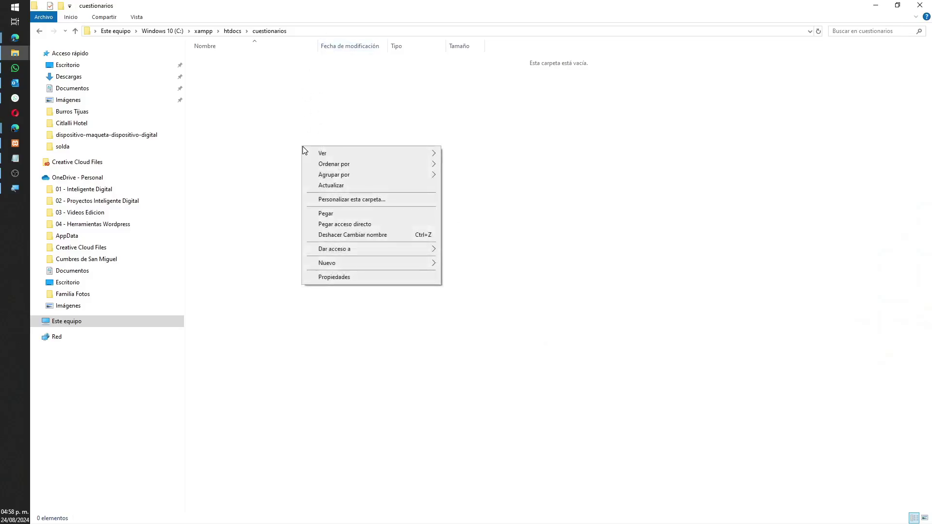
{"action": "left_click", "coordinate": [361, 214]}
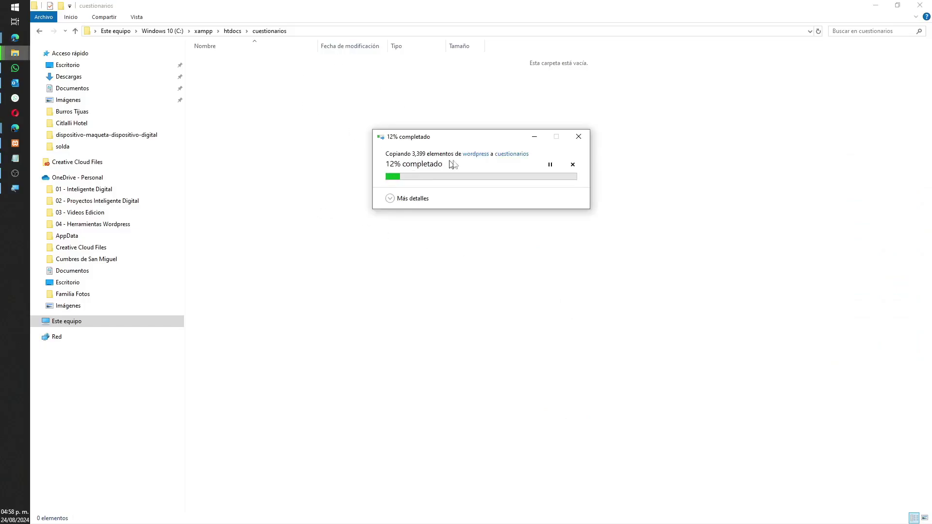
{"action": "left_click_drag", "start_coordinate": [485, 144], "coordinate": [457, 117]}
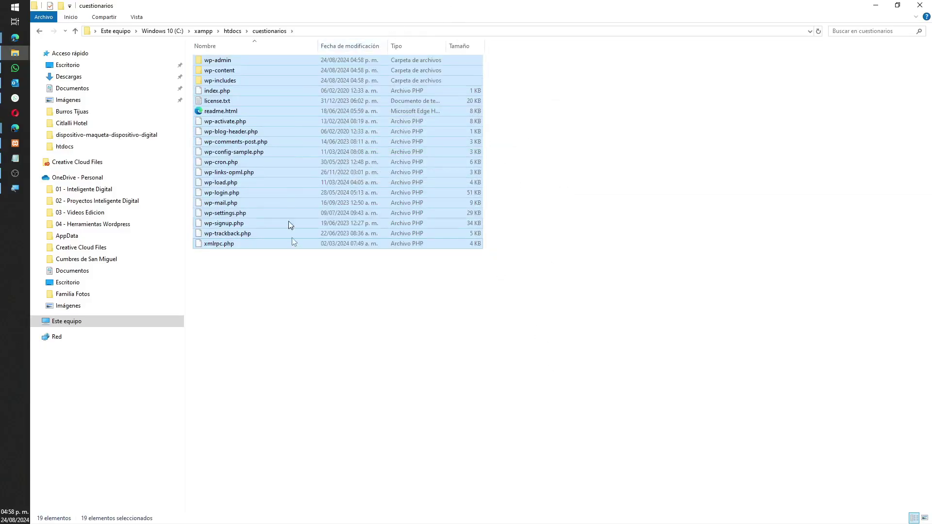
{"action": "left_click", "coordinate": [354, 330]}
{"action": "left_click_drag", "start_coordinate": [339, 322], "coordinate": [281, 304]}
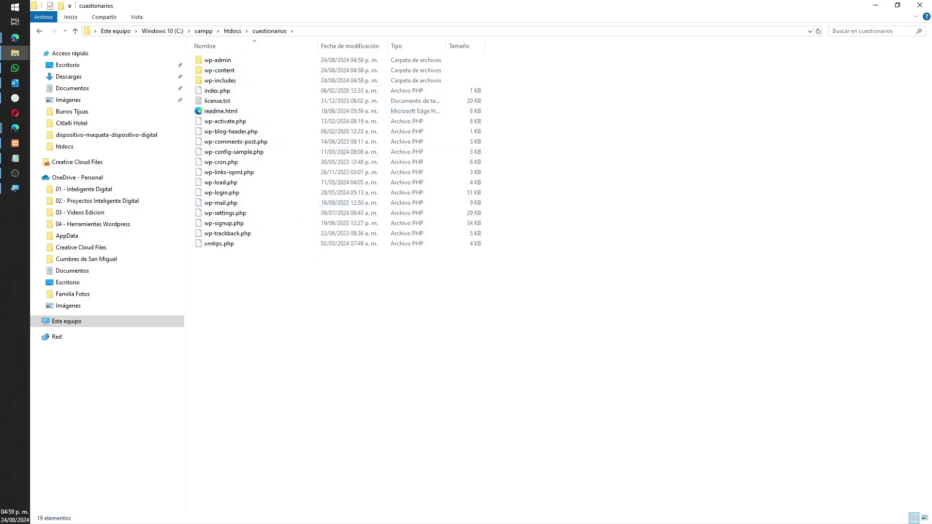
Step: Minimize Explorer, switch to Edge and load localhost/phpmyadmin
{"action": "left_click", "coordinate": [876, 7]}
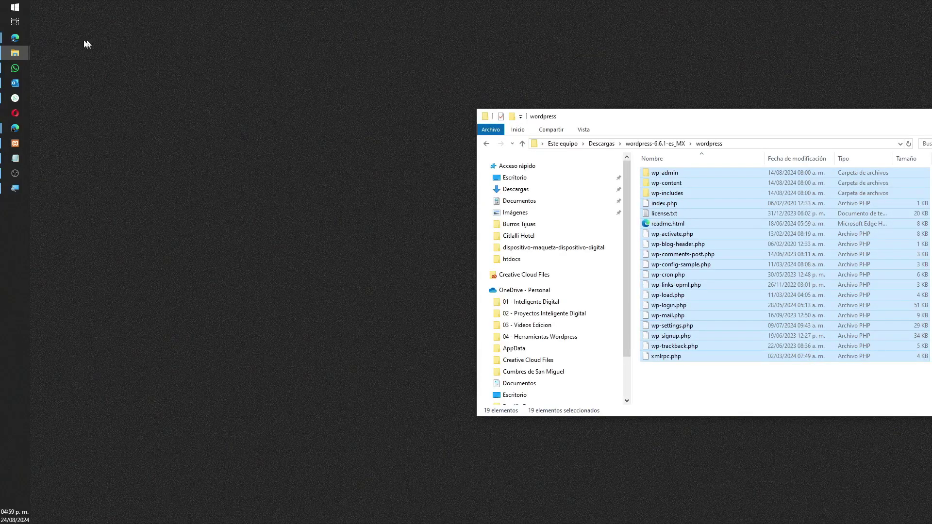
{"action": "left_click", "coordinate": [25, 38]}
{"action": "left_click", "coordinate": [200, 27]}
{"action": "type", "text": "loca"}
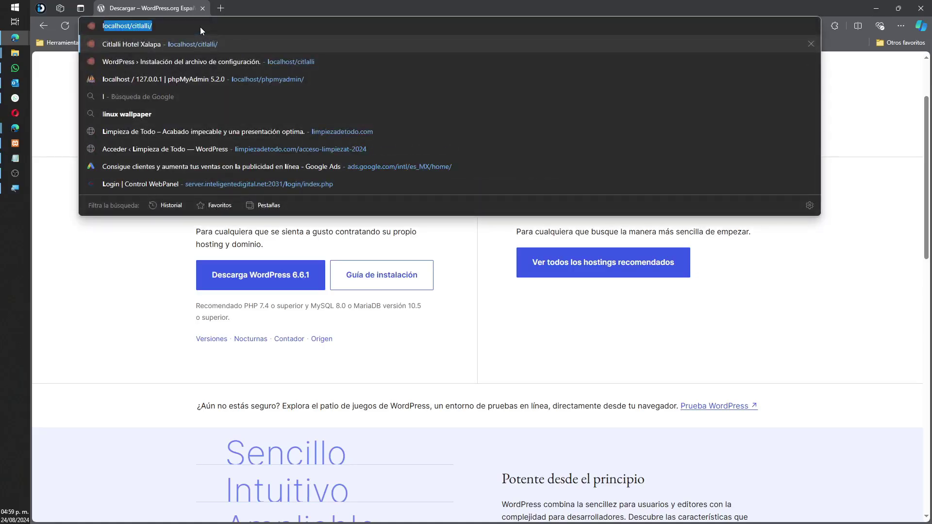
{"action": "type", "text": "lhost"}
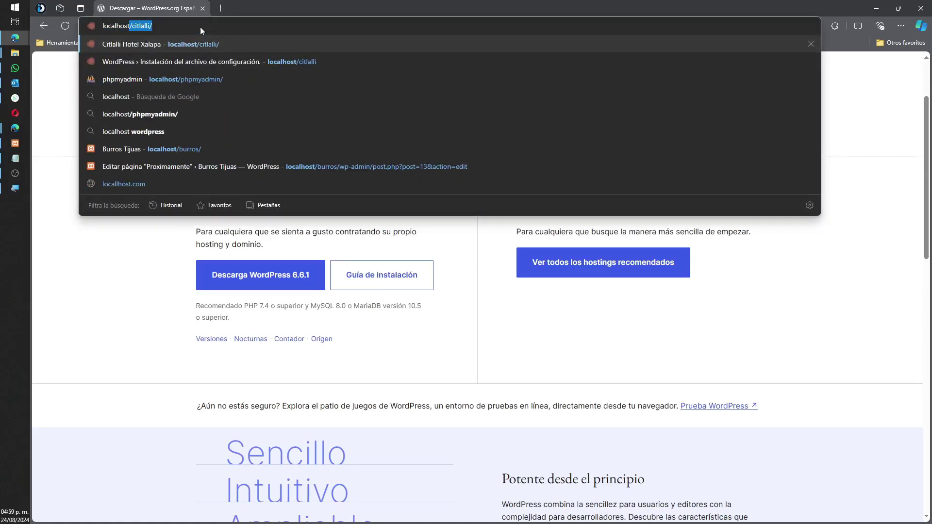
{"action": "type", "text": "/"}
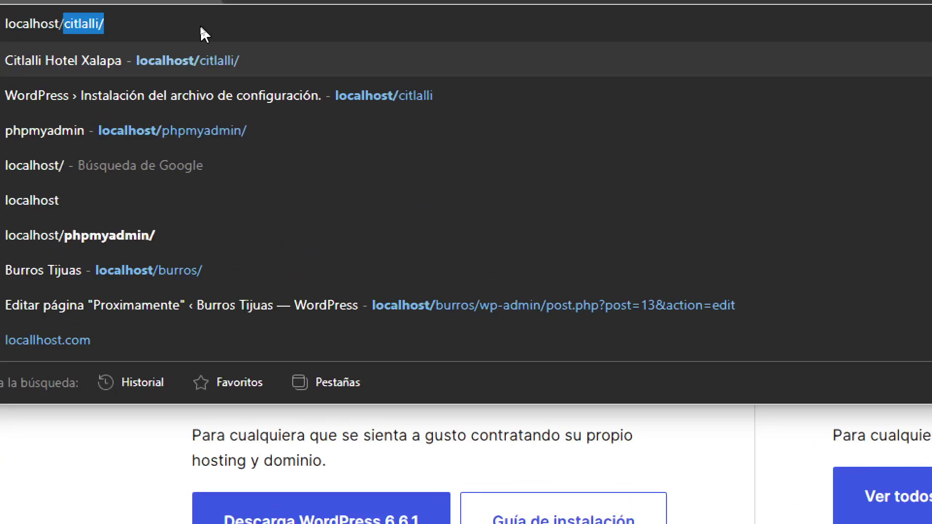
{"action": "type", "text": "php"}
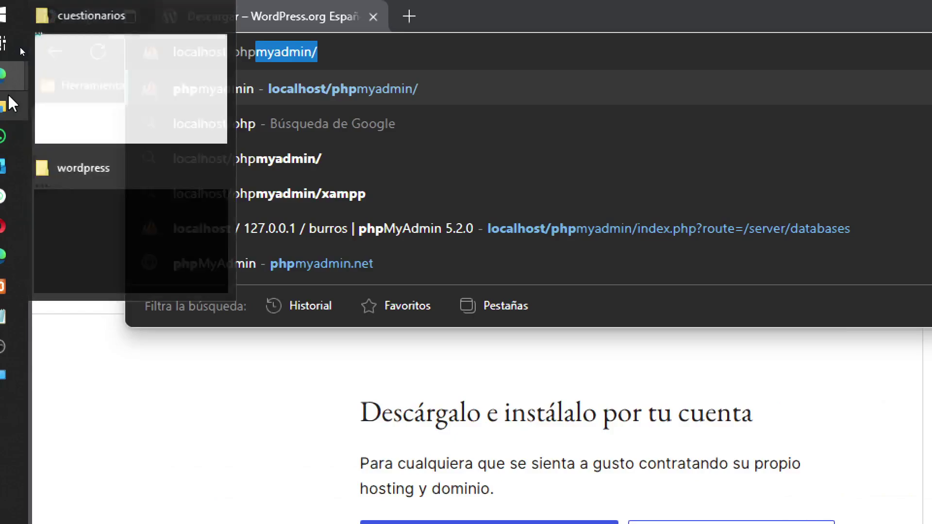
{"action": "key", "text": "Right"}
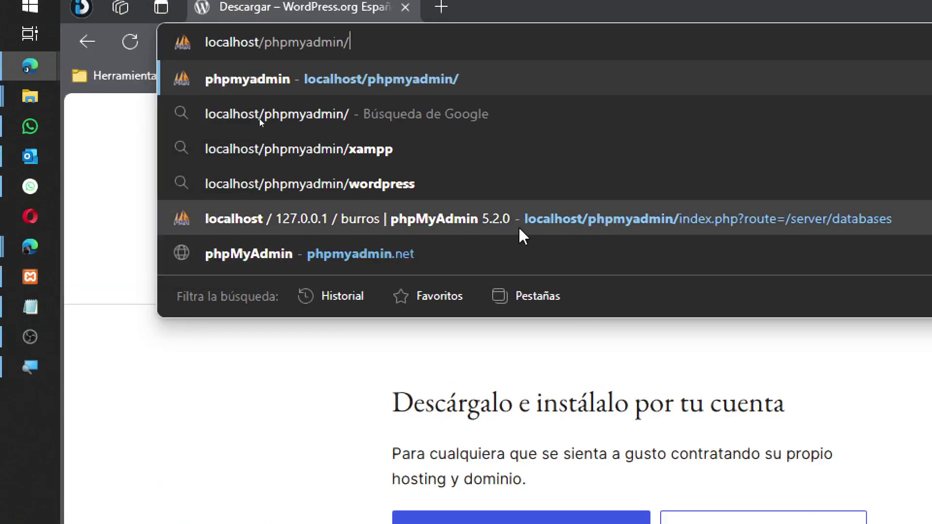
{"action": "key", "text": "Return"}
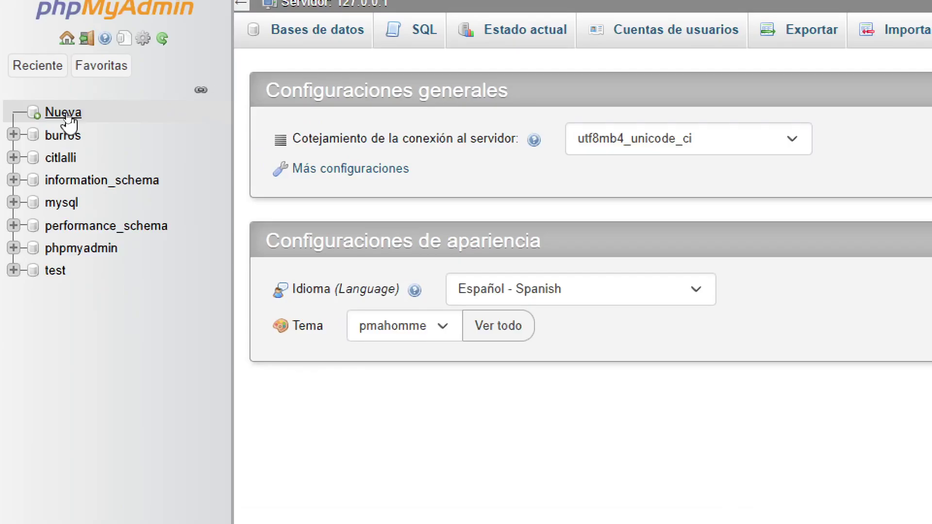
Step: Add a new phpMyAdmin database named 'cuestionarios' using Nueva and Crear
{"action": "left_click", "coordinate": [68, 116]}
{"action": "left_click", "coordinate": [418, 191]}
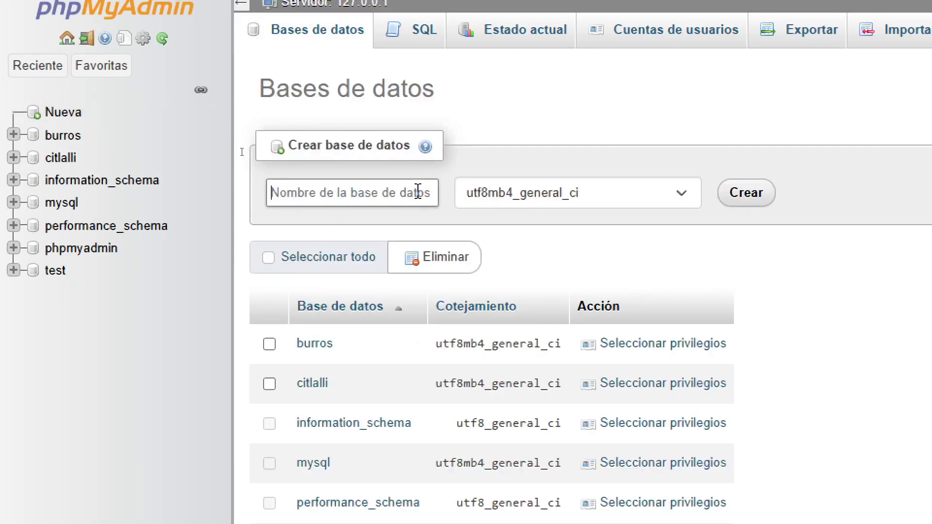
{"action": "type", "text": "cuest"}
{"action": "type", "text": "i"}
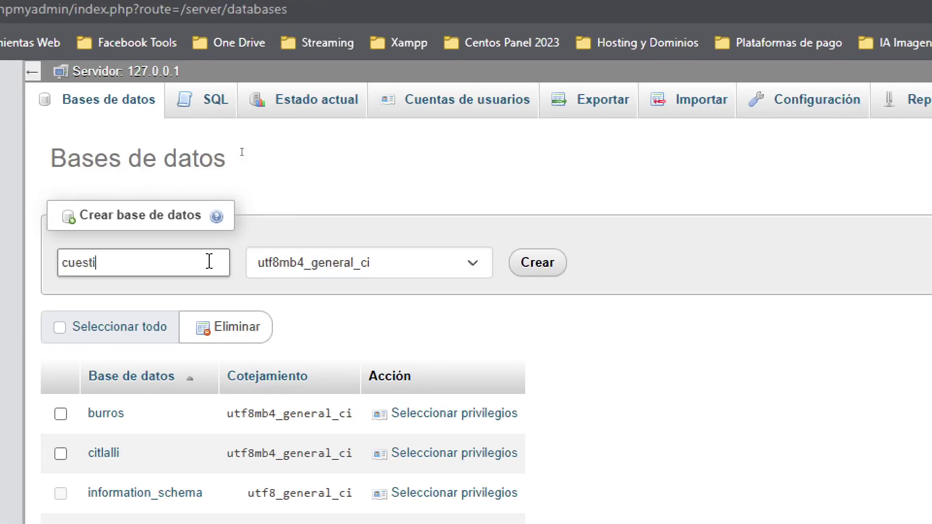
{"action": "type", "text": "onarios"}
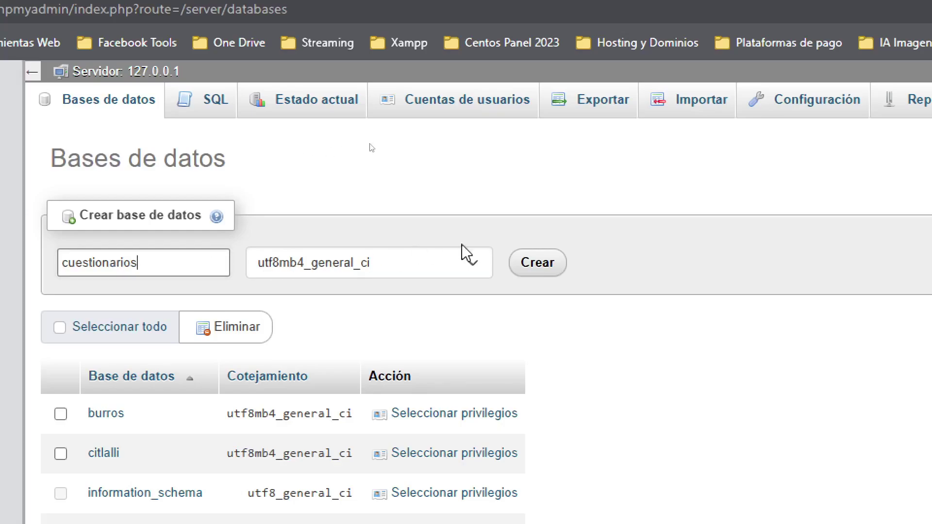
{"action": "left_click", "coordinate": [534, 266]}
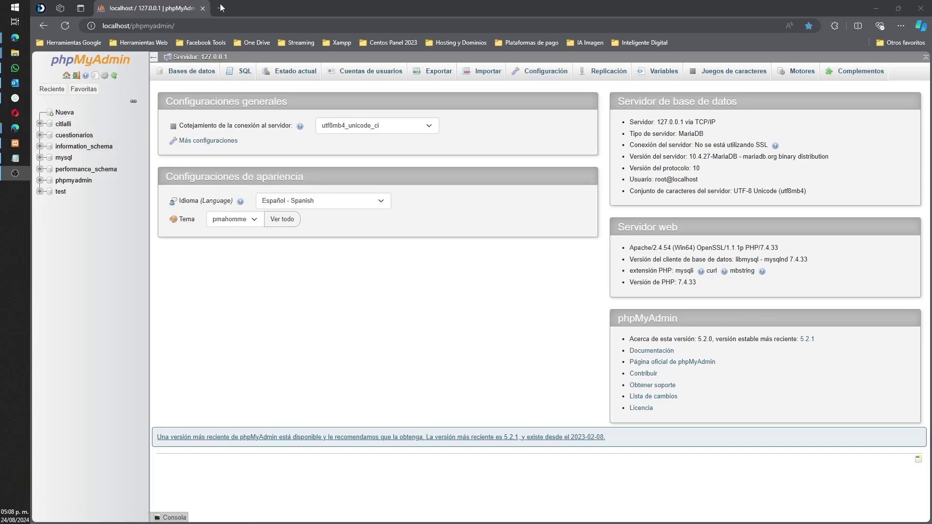
{"action": "left_click", "coordinate": [133, 26]}
Step: Open the localhost address in a new browser tab
{"action": "double_click", "coordinate": [116, 26]}
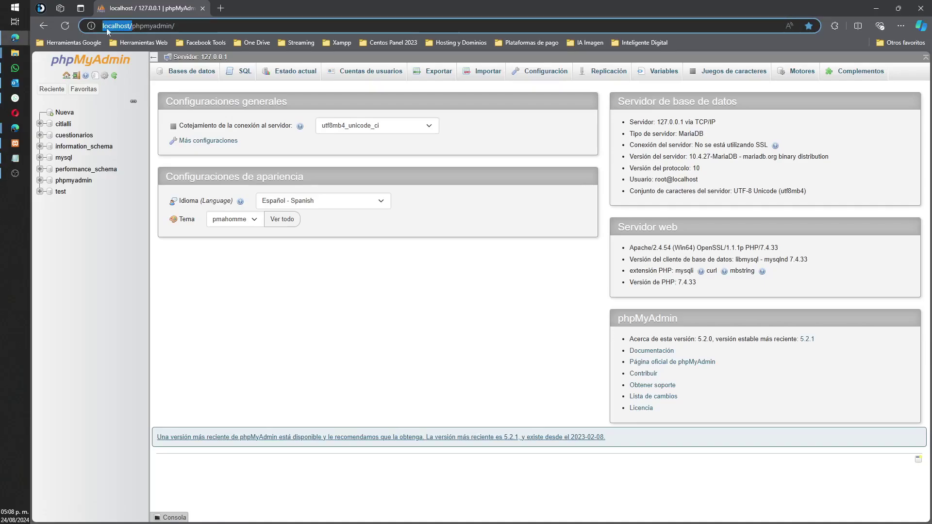
{"action": "left_click_drag", "start_coordinate": [117, 26], "coordinate": [336, 8]}
{"action": "left_click_drag", "start_coordinate": [159, 26], "coordinate": [122, 26]}
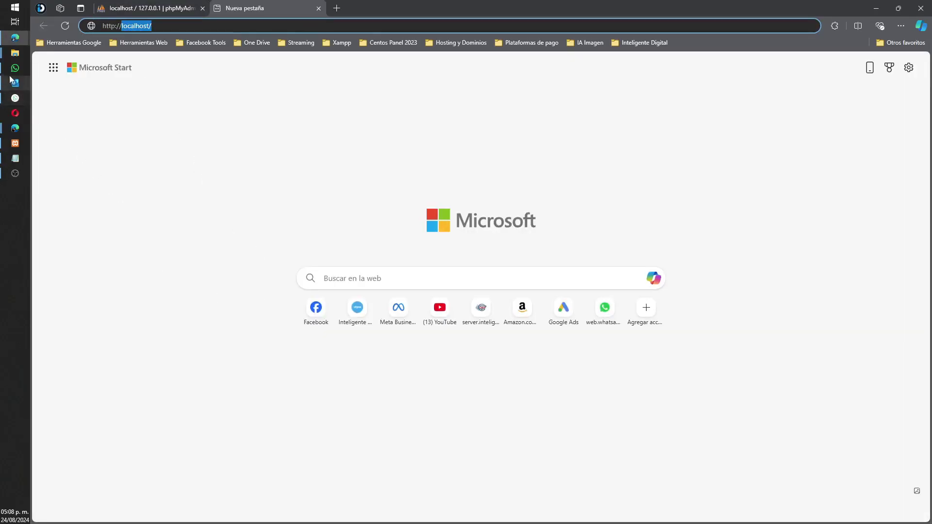
Step: Confirm the cuestionarios folder sits in htdocs in File Explorer, then minimize Explorer
{"action": "left_click", "coordinate": [18, 55]}
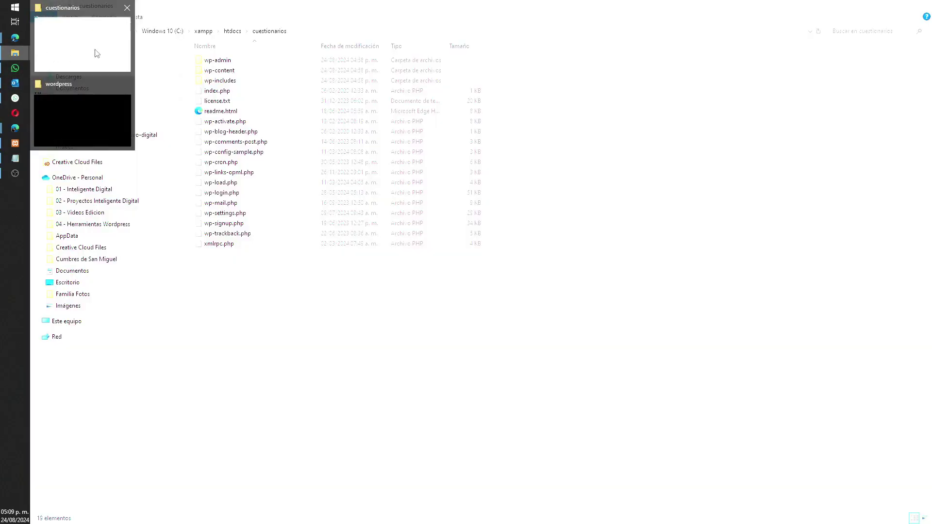
{"action": "left_click", "coordinate": [96, 54]}
{"action": "left_click", "coordinate": [232, 31]}
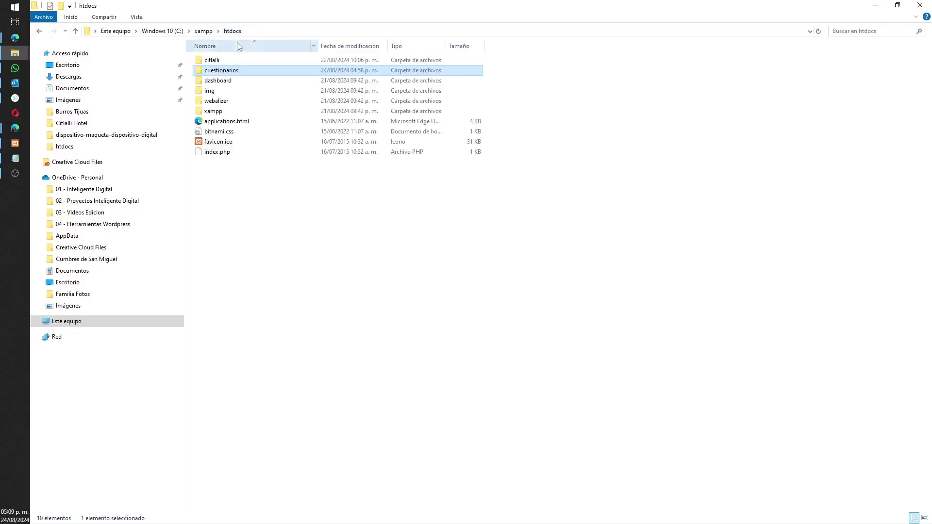
{"action": "mouse_move", "coordinate": [232, 69]}
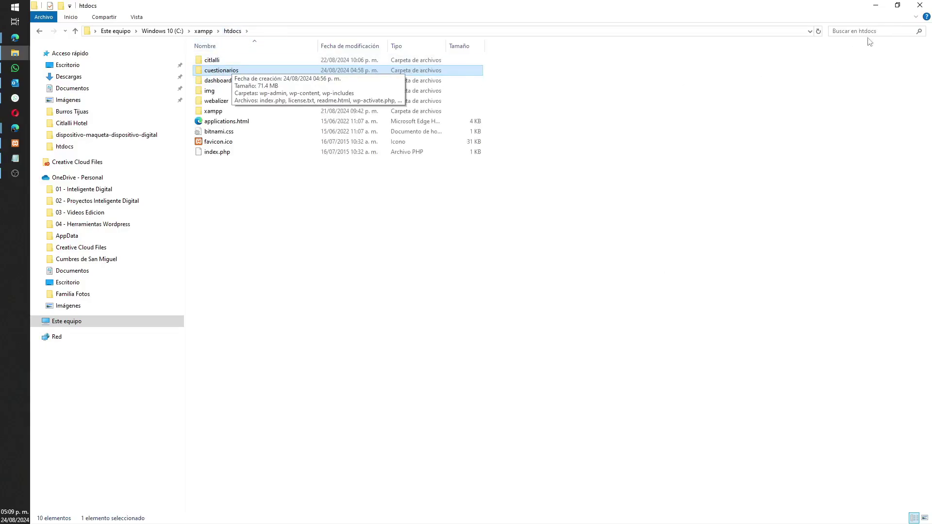
{"action": "left_click", "coordinate": [875, 4]}
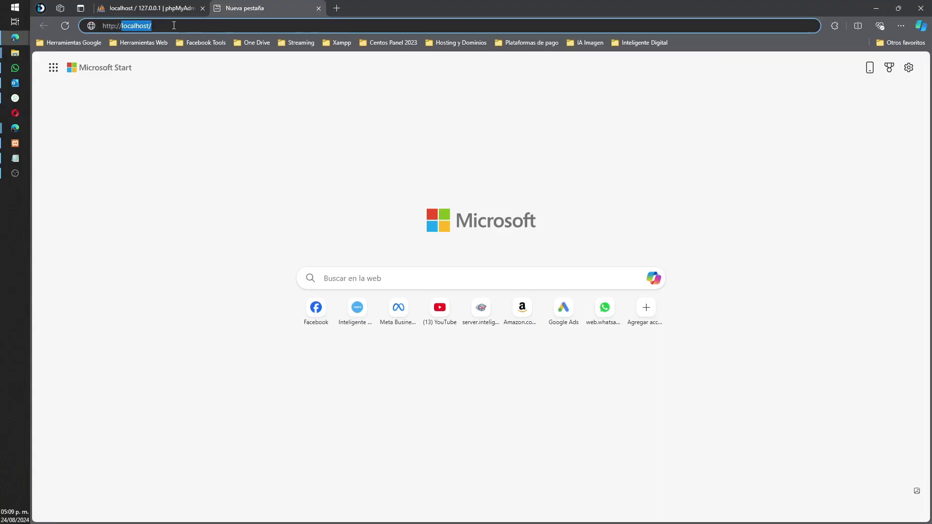
Step: Load localhost/cuestionarios to bring up the WordPress setup welcome page
{"action": "left_click", "coordinate": [144, 27]}
{"action": "type", "text": "cue"}
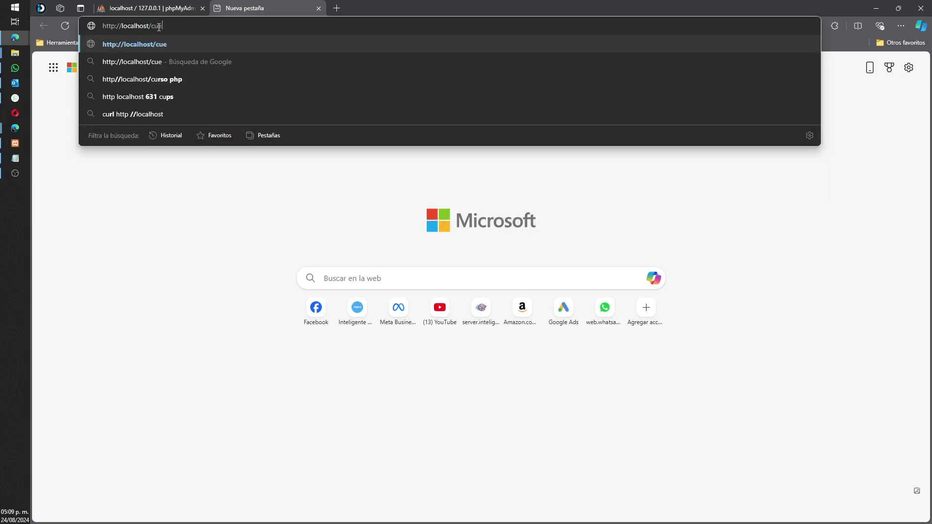
{"action": "type", "text": "stionarios"}
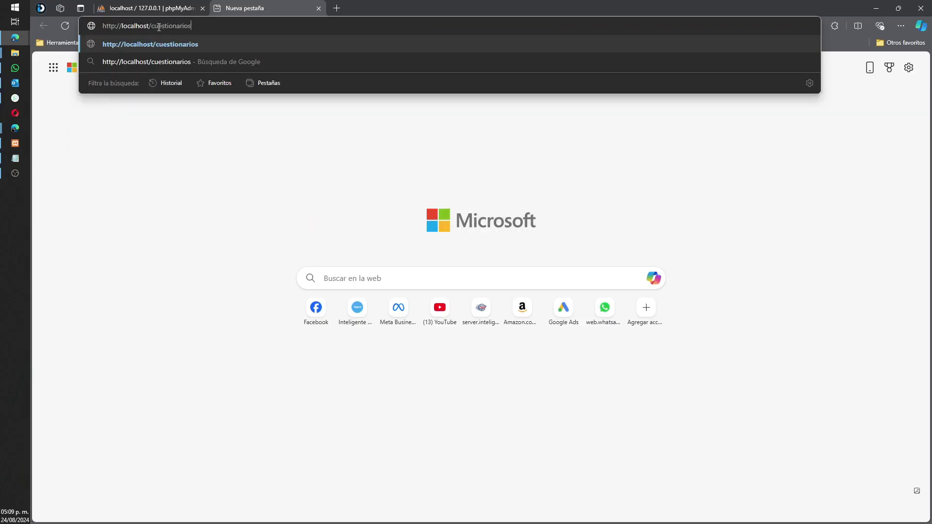
{"action": "key", "text": "Return"}
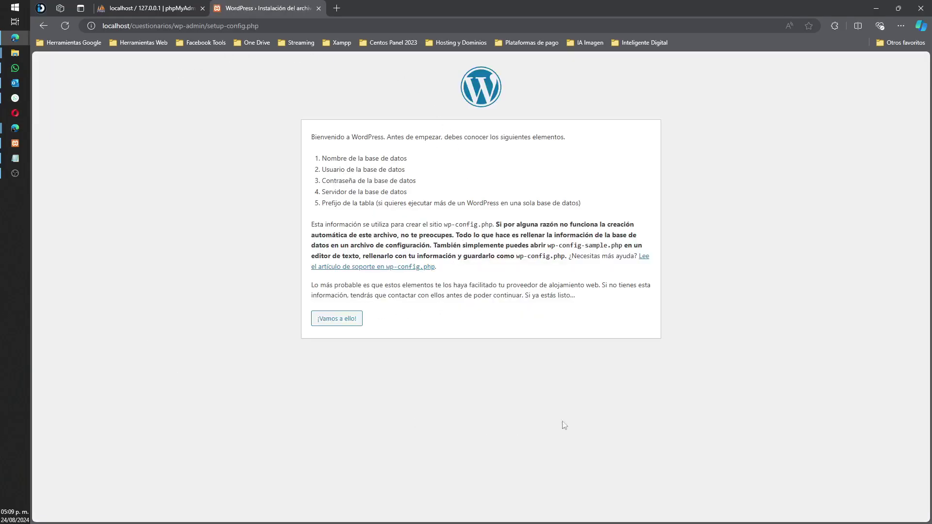
Step: Continue past '¡Vamos a ello!', begin the database name, then switch to phpMyAdmin
{"action": "left_click", "coordinate": [329, 322]}
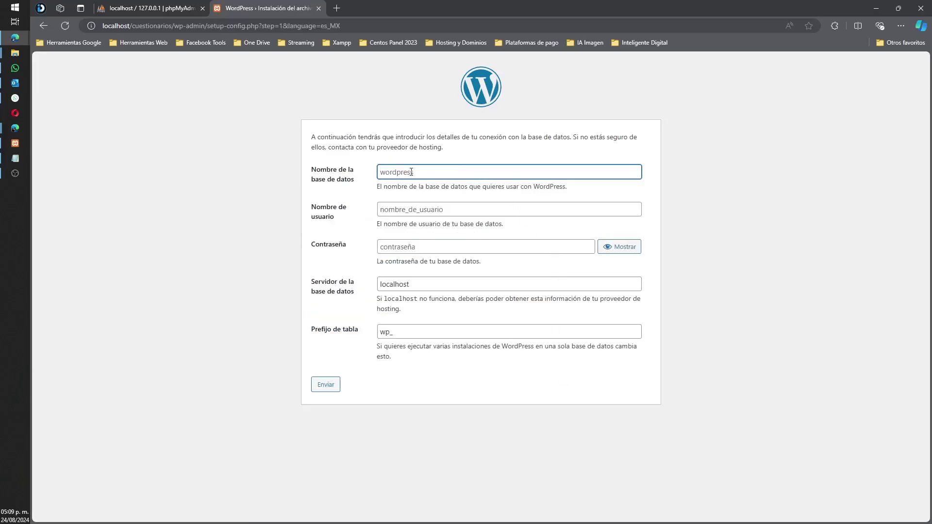
{"action": "type", "text": "cu"}
{"action": "left_click", "coordinate": [136, 4]}
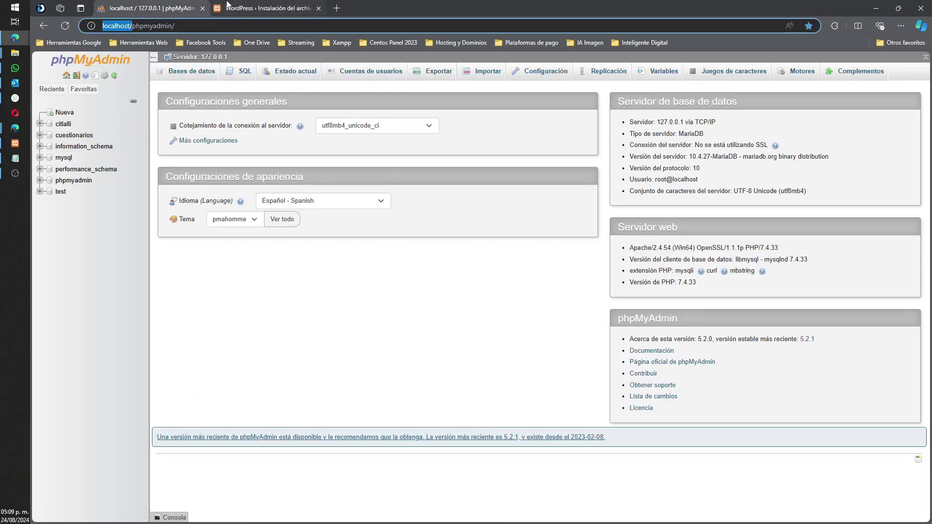
Step: Switch back to the WordPress Instalación tab
{"action": "left_click", "coordinate": [243, 7]}
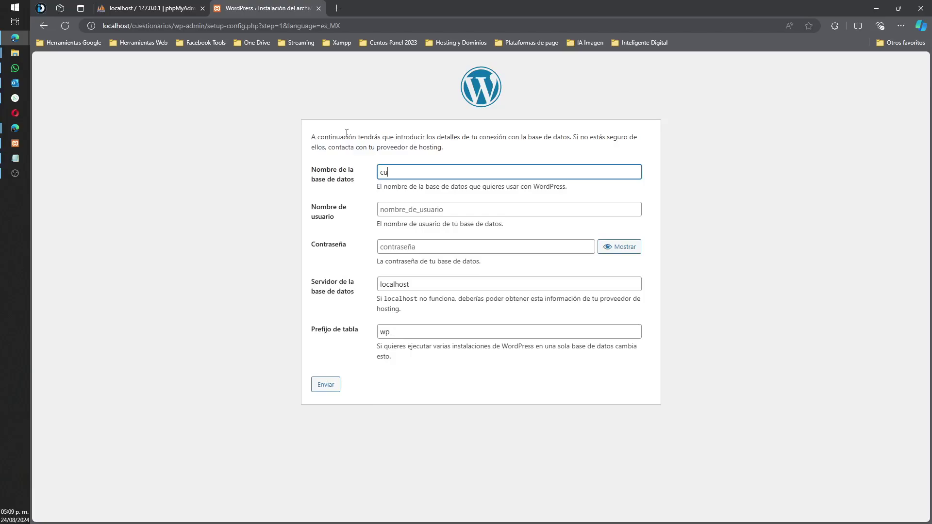
Step: Enter database name 'cuestionarios' and username 'root'
{"action": "type", "text": "est"}
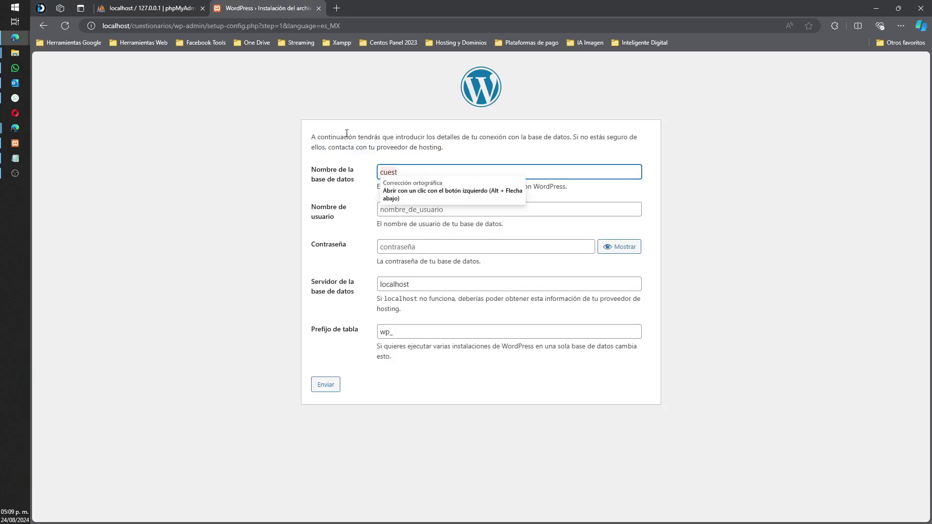
{"action": "type", "text": "ionarios"}
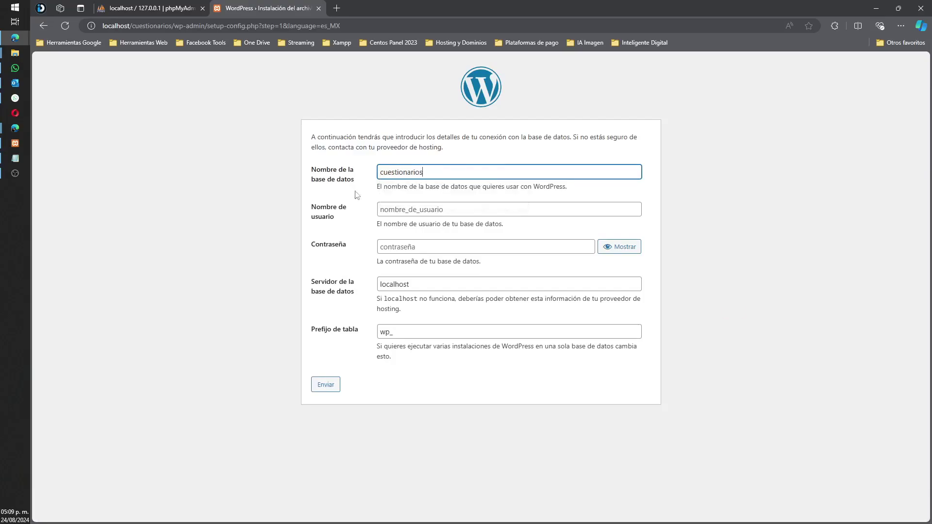
{"action": "left_click", "coordinate": [421, 207]}
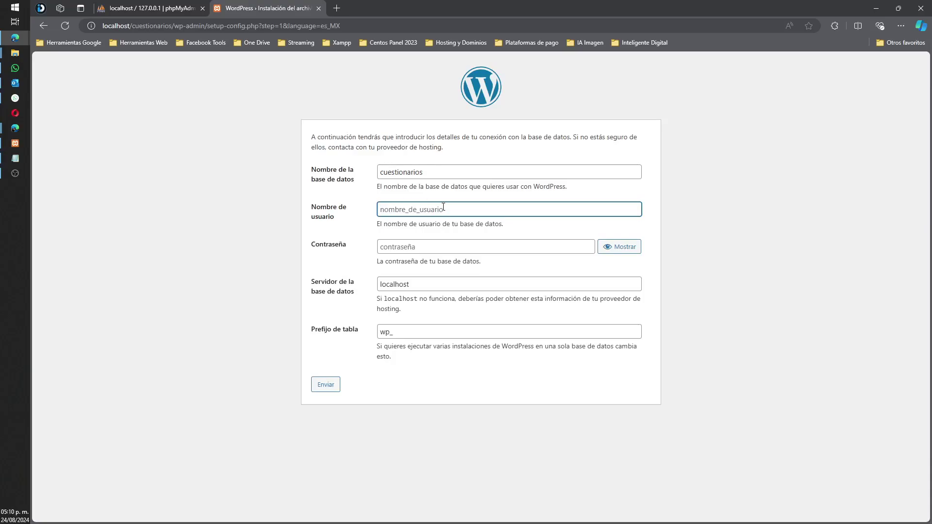
{"action": "type", "text": "root"}
{"action": "key", "text": "ctrl+a"}
Step: Leave the password blank, keep server localhost, set a custom table prefix, and submit
{"action": "left_click", "coordinate": [393, 245]}
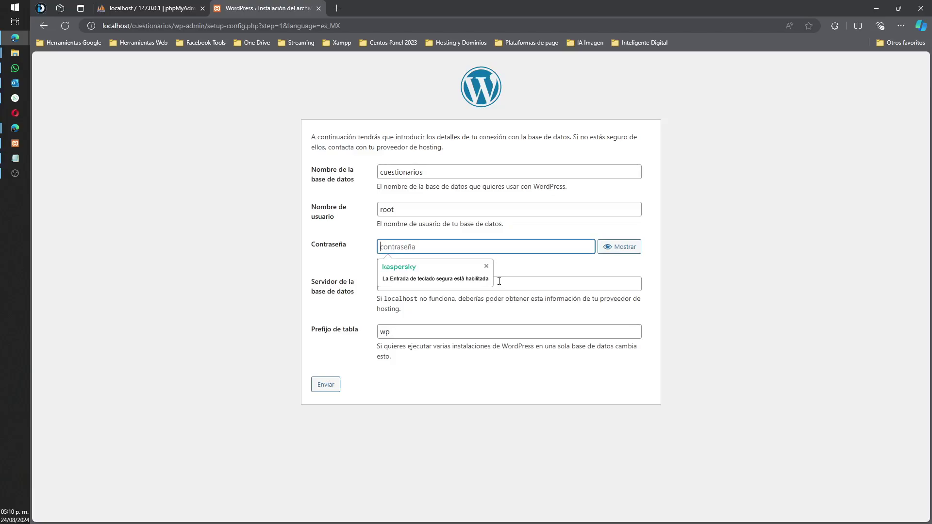
{"action": "left_click", "coordinate": [478, 288]}
{"action": "left_click", "coordinate": [382, 336]}
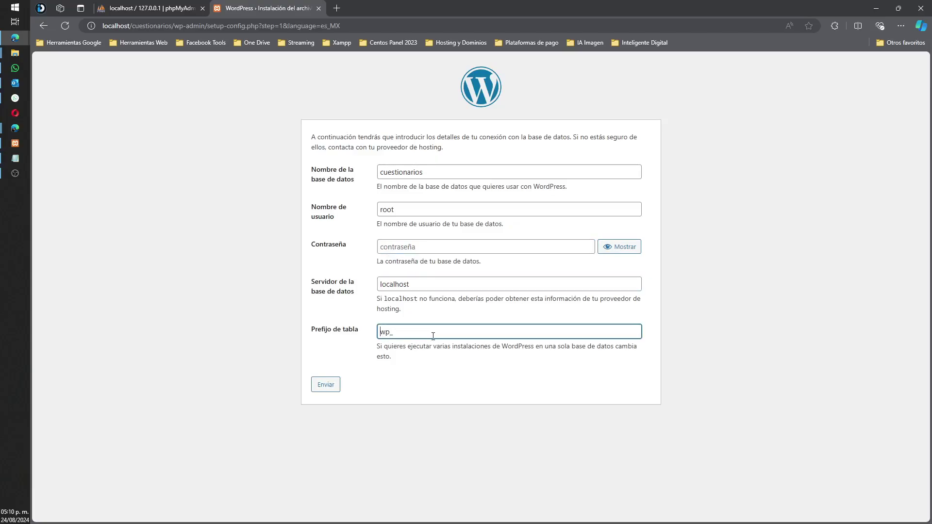
{"action": "type", "text": "dgw45pfdef"}
{"action": "key", "text": "Left"}
{"action": "type", "text": "32"}
{"action": "left_click_drag", "start_coordinate": [432, 336], "coordinate": [345, 335]}
{"action": "left_click", "coordinate": [382, 336]}
{"action": "key", "text": "BackSpace"}
{"action": "type", "text": "D"}
{"action": "left_click_drag", "start_coordinate": [442, 336], "coordinate": [361, 336]}
{"action": "left_click", "coordinate": [330, 391]}
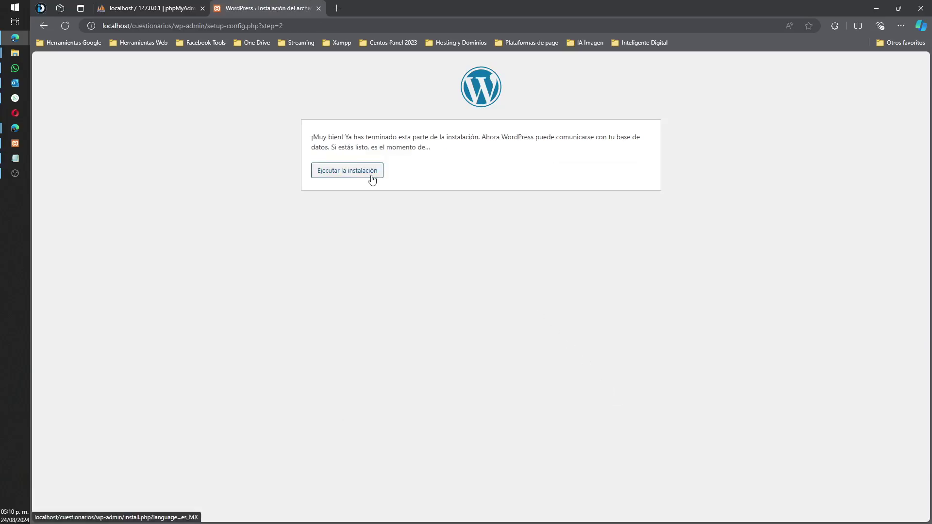
Step: Start the install with 'Ejecutar la instalación'
{"action": "left_click", "coordinate": [371, 177]}
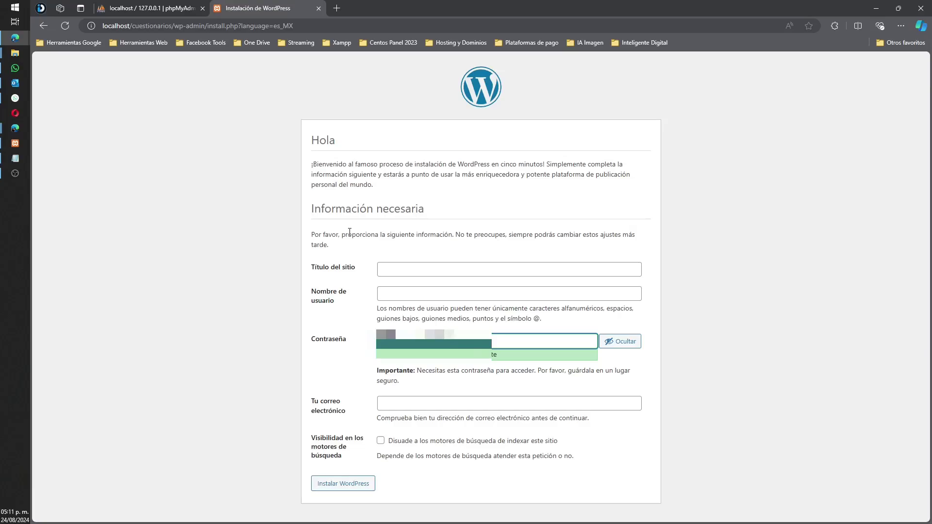
Step: Enter site title 'Cuestionarios WWCM', reuse it as username, and fill in the admin e-mail
{"action": "left_click", "coordinate": [391, 265]}
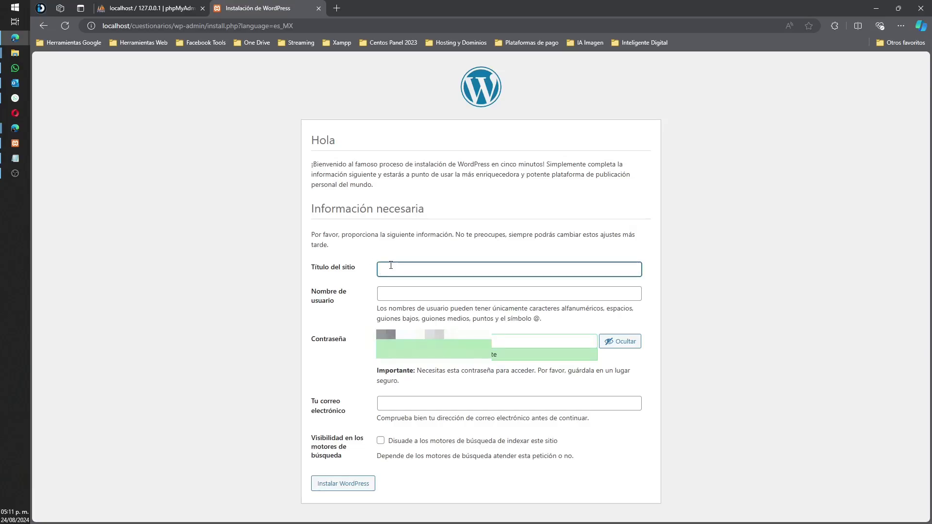
{"action": "type", "text": "Cuestionarios WWCM"}
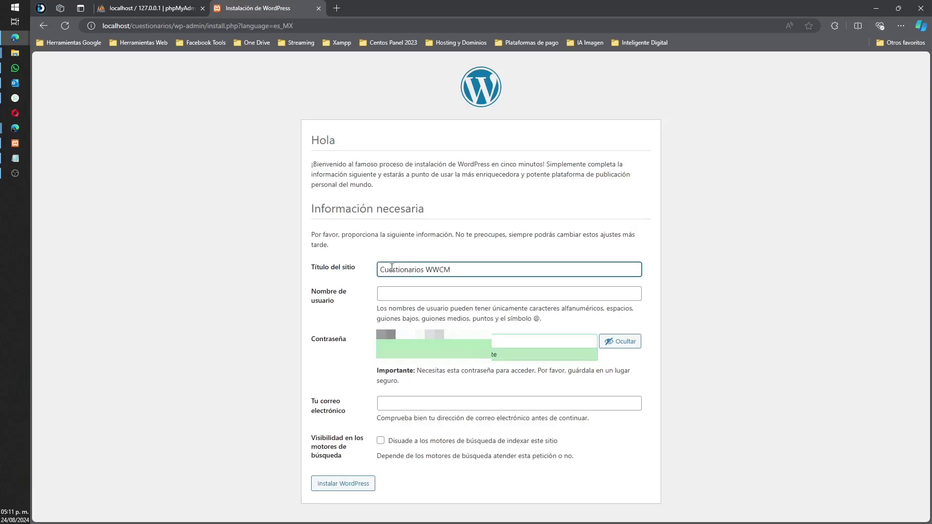
{"action": "left_click", "coordinate": [399, 290]}
{"action": "type", "text": "adm"}
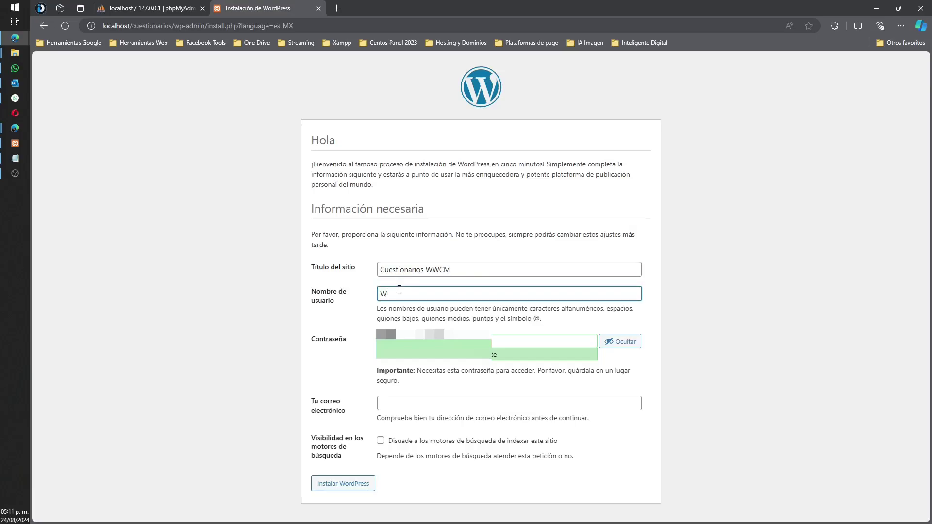
{"action": "key", "text": "BackSpace"}
{"action": "key", "text": "BackSpace"}
{"action": "key", "text": "BackSpace"}
{"action": "double_click", "coordinate": [434, 270]}
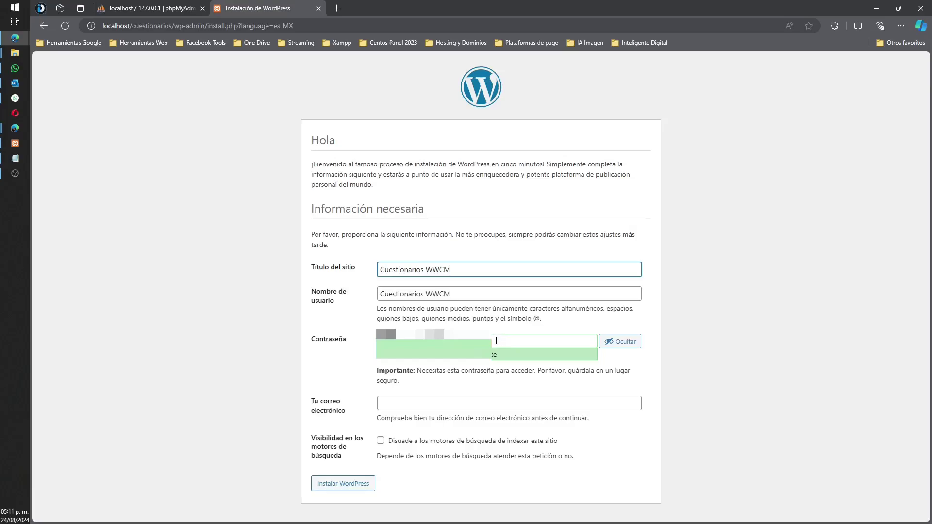
{"action": "left_click_drag", "start_coordinate": [496, 341], "coordinate": [369, 342]}
{"action": "left_click", "coordinate": [486, 404]}
{"action": "left_click", "coordinate": [418, 419]}
{"action": "left_click_drag", "start_coordinate": [496, 340], "coordinate": [363, 344]}
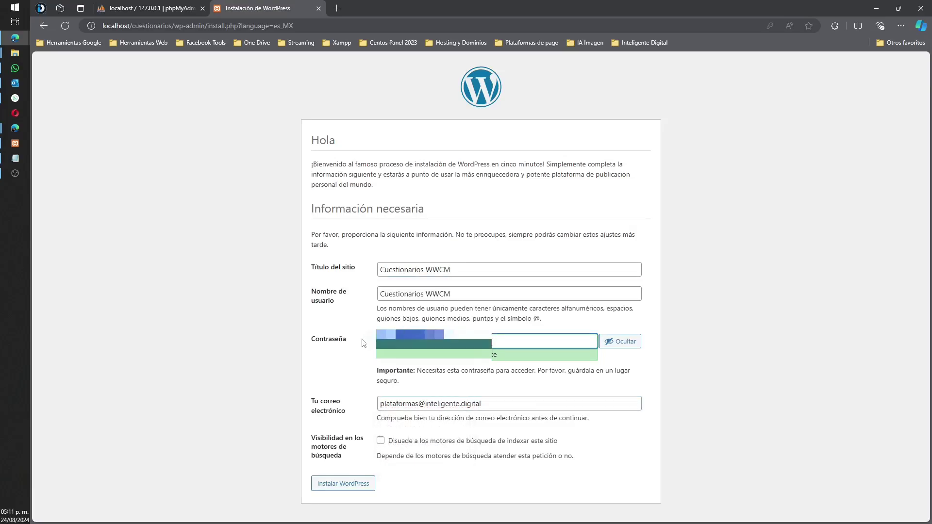
{"action": "left_click_drag", "start_coordinate": [484, 403], "coordinate": [368, 404]}
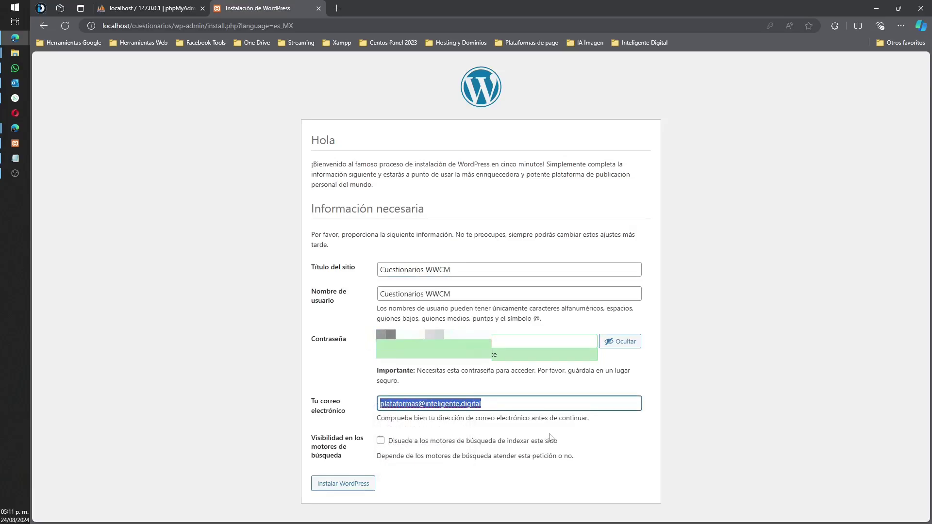
{"action": "left_click", "coordinate": [611, 449]}
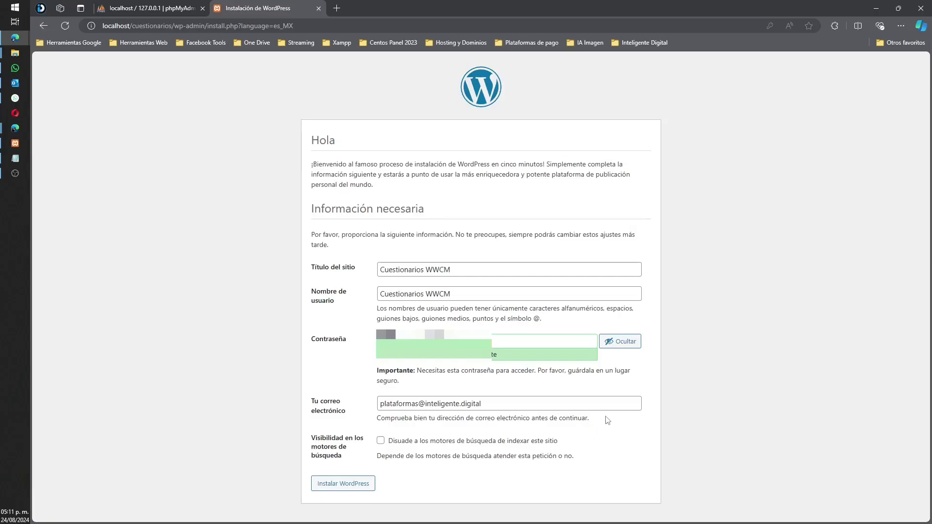
Step: Copy the generated password, the username and the e-mail into Notepad
{"action": "left_click_drag", "start_coordinate": [492, 341], "coordinate": [334, 340]}
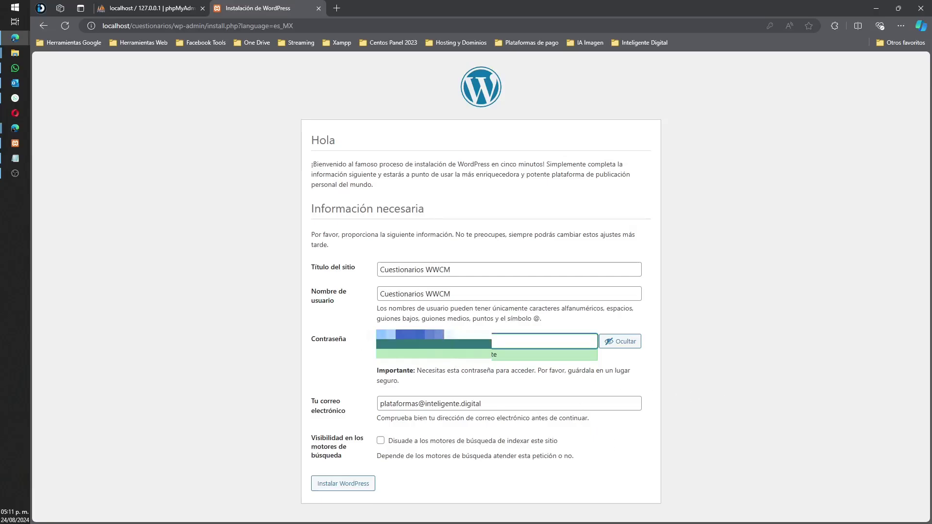
{"action": "key", "text": "alt+Tab"}
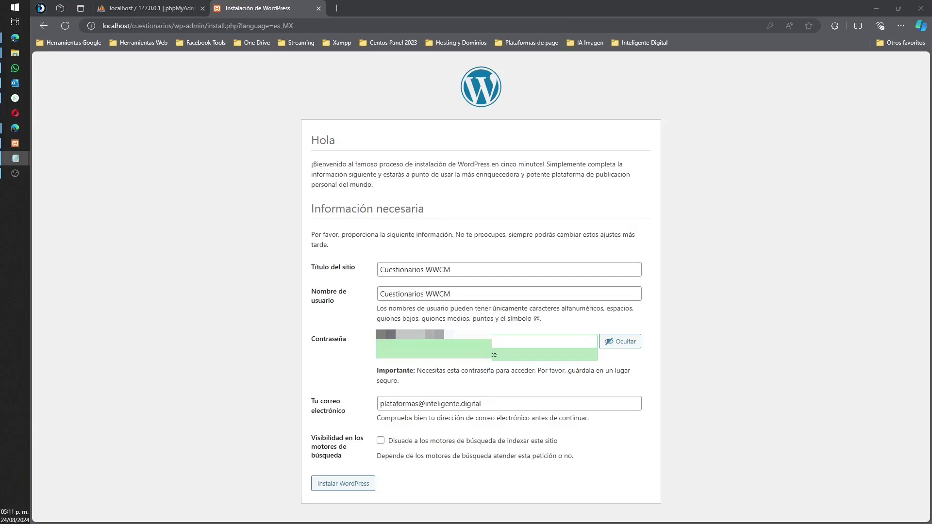
{"action": "triple_click", "coordinate": [471, 294]}
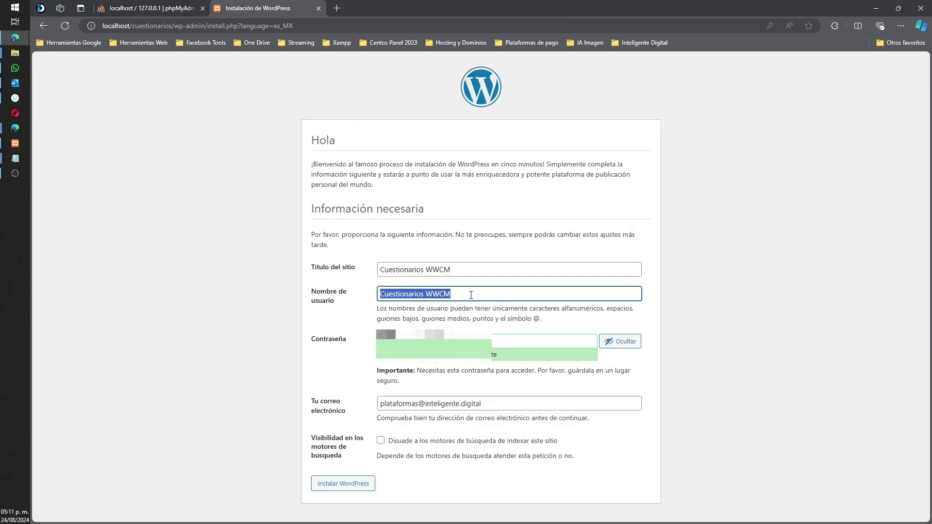
{"action": "key", "text": "alt+Tab"}
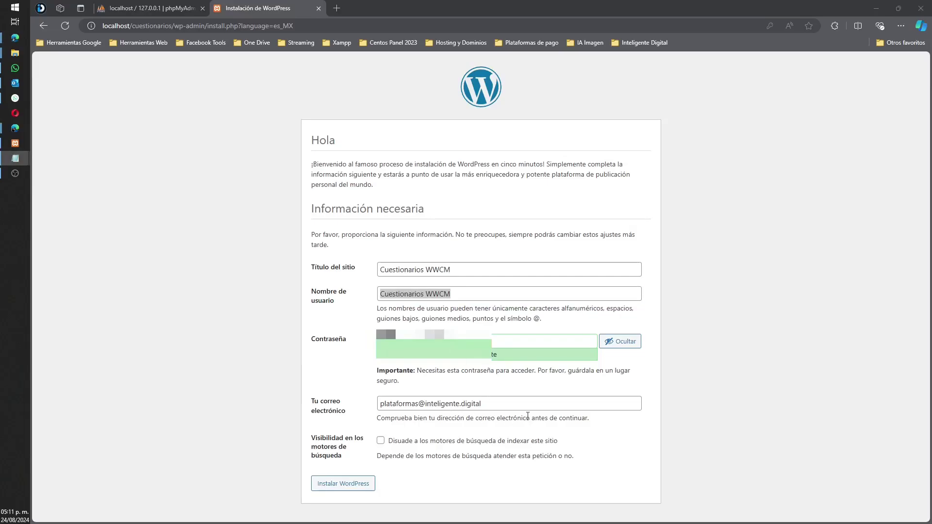
{"action": "left_click_drag", "start_coordinate": [482, 403], "coordinate": [355, 414]}
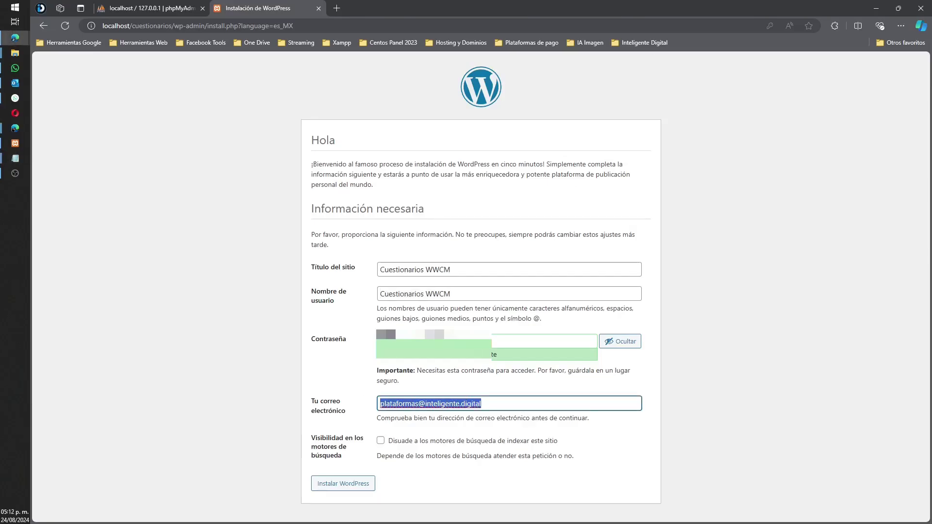
{"action": "key", "text": "alt+Tab"}
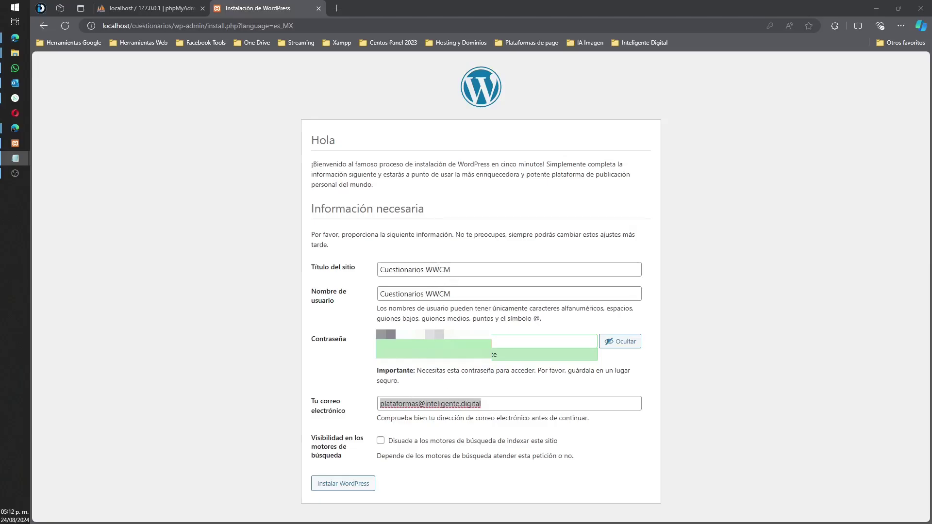
Step: Install WordPress, then log in as 'Cuestionarios WWCM' with the saved password
{"action": "left_click", "coordinate": [356, 487]}
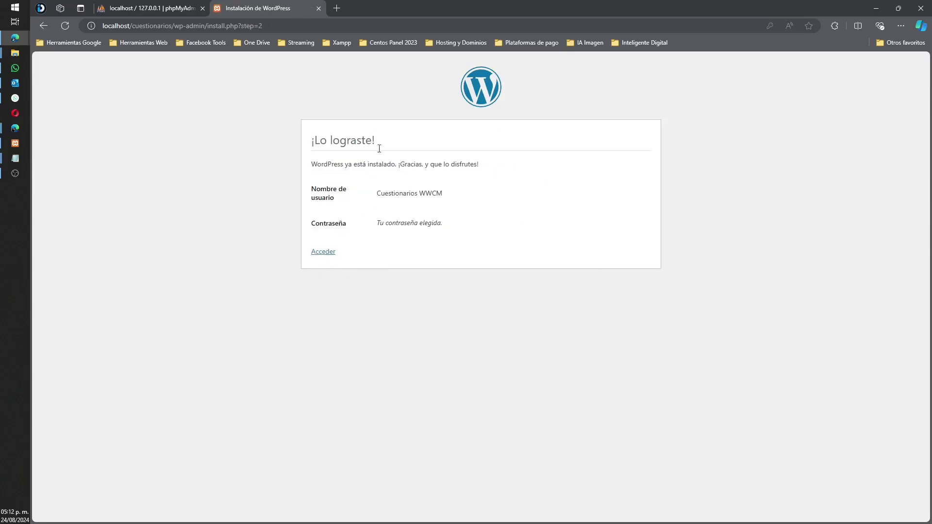
{"action": "left_click", "coordinate": [330, 256]}
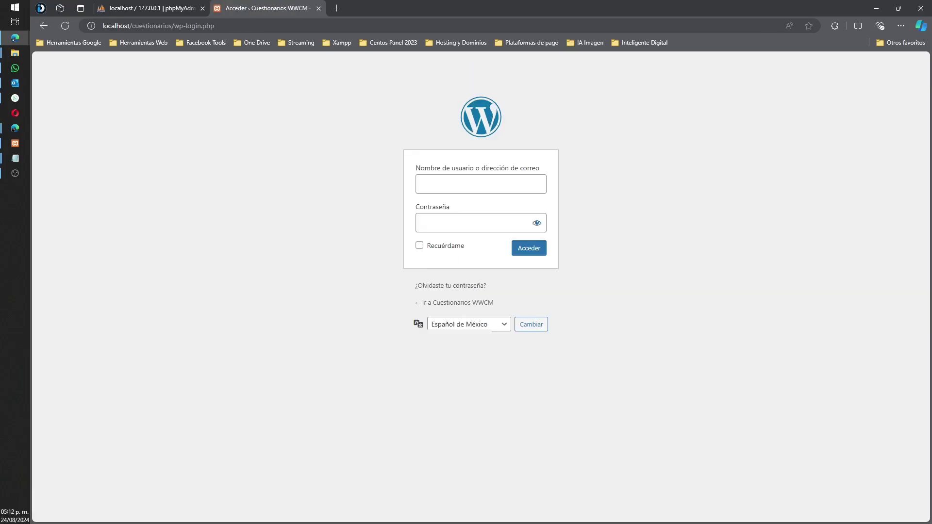
{"action": "left_click", "coordinate": [15, 158]}
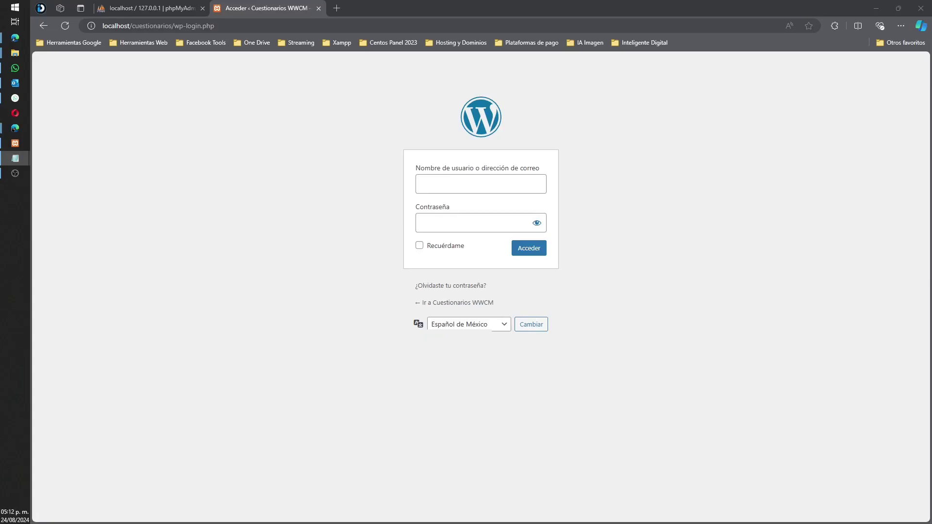
{"action": "key", "text": "alt+Tab"}
{"action": "type", "text": "Cuestionarios WWCM"}
{"action": "key", "text": "Tab"}
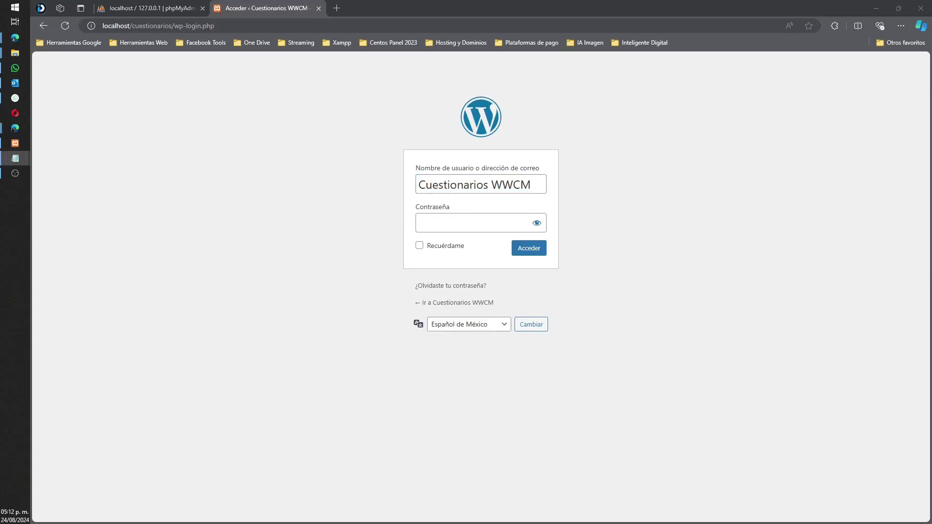
{"action": "key", "text": "ctrl+v"}
{"action": "key", "text": "Return"}
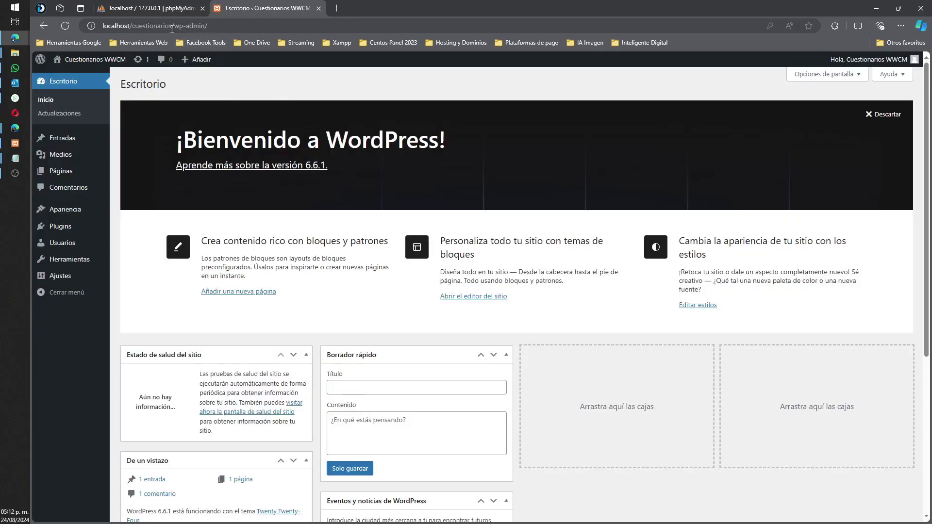
Step: Open localhost/cuestionarios/ in a new tab, scroll the homepage, then go back to Escritorio
{"action": "left_click_drag", "start_coordinate": [174, 26], "coordinate": [102, 26]}
{"action": "key", "text": "ctrl+c"}
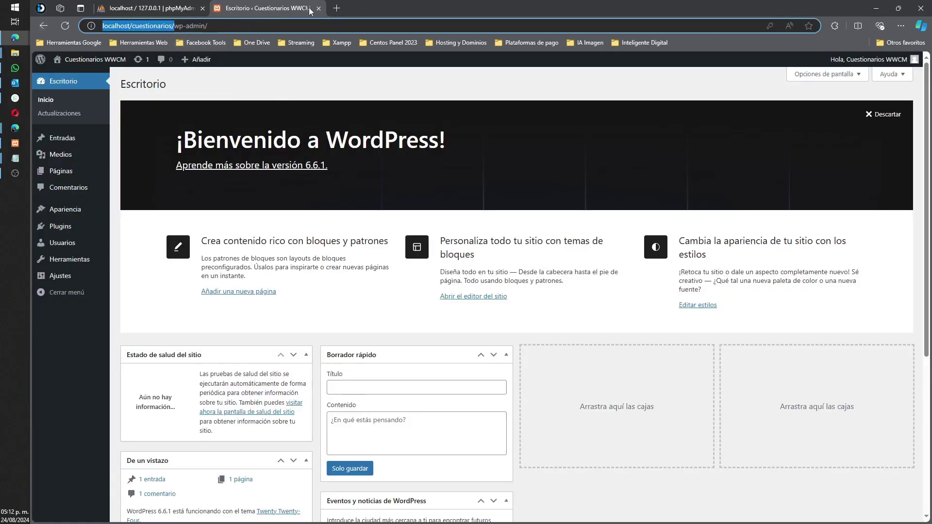
{"action": "left_click", "coordinate": [336, 8]}
{"action": "key", "text": "ctrl+v"}
{"action": "key", "text": "Return"}
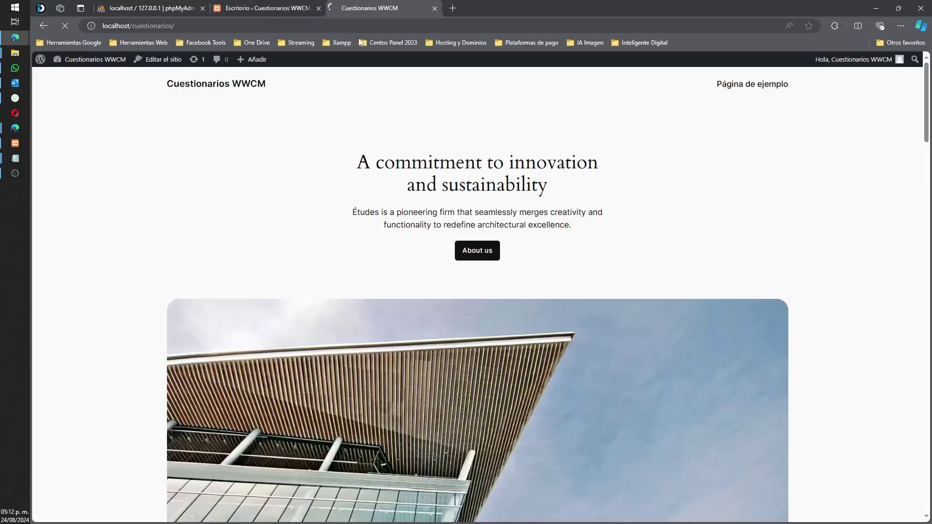
{"action": "scroll", "coordinate": [425, 155], "scroll_direction": "down", "scroll_amount": 20}
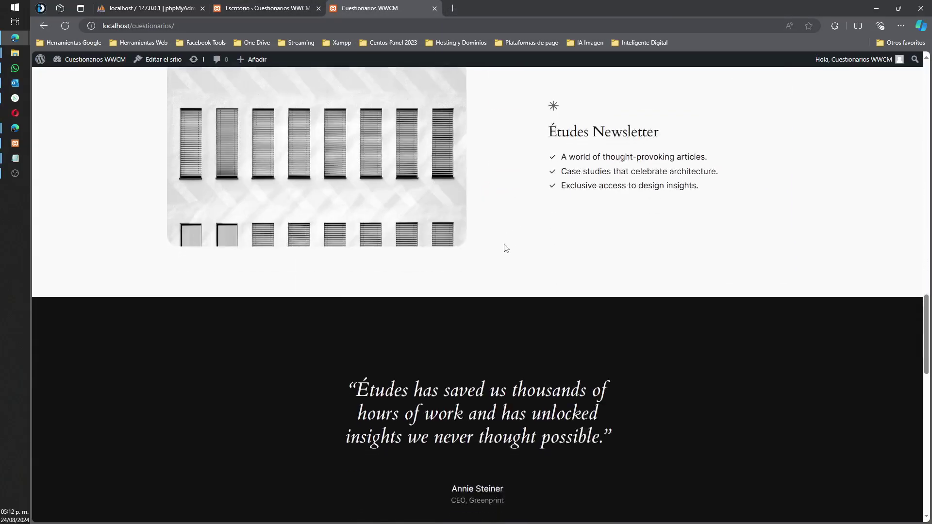
{"action": "scroll", "coordinate": [504, 245], "scroll_direction": "up", "scroll_amount": 15}
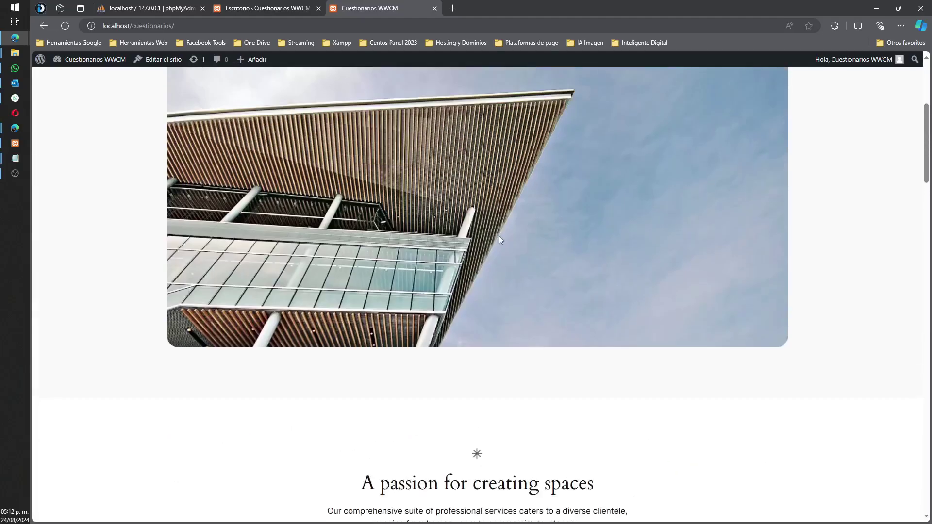
{"action": "scroll", "coordinate": [499, 235], "scroll_direction": "up", "scroll_amount": 5}
{"action": "left_click", "coordinate": [266, 8]}
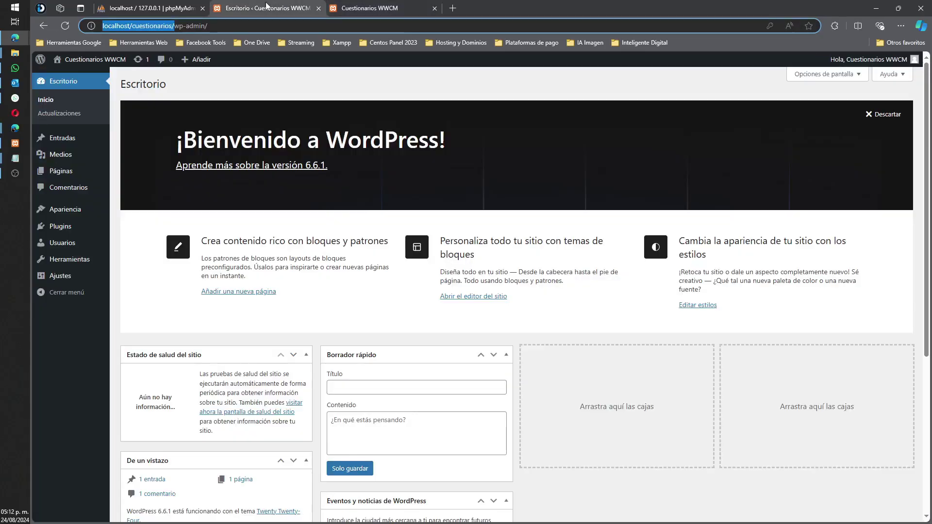